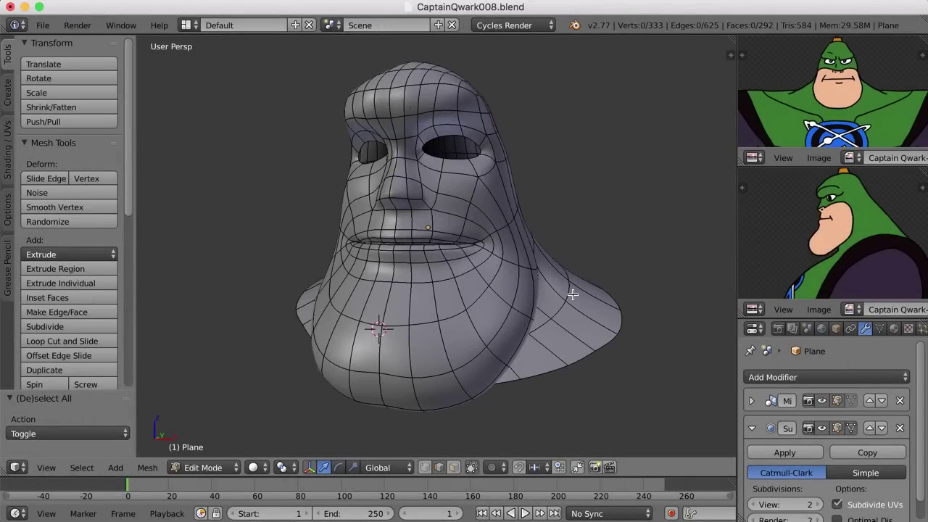
Step: Orbit under the head around the nostril tube and switch to face selection mode
{"action": "middle_click_drag", "start_coordinate": [594, 311], "coordinate": [514, 315]}
{"action": "scroll", "coordinate": [435, 265], "scroll_direction": "down", "scroll_amount": 5}
{"action": "scroll", "coordinate": [441, 286], "scroll_direction": "up", "scroll_amount": 6}
{"action": "mouse_move", "coordinate": [442, 286]}
{"action": "middle_mouse_down"}
{"action": "mouse_move", "coordinate": [466, 280]}
{"action": "mouse_move", "coordinate": [451, 270]}
{"action": "middle_mouse_up"}
{"action": "middle_click_drag", "start_coordinate": [483, 241], "coordinate": [520, 246]}
{"action": "key", "text": "ctrl+Tab"}
{"action": "key", "text": "3"}
Step: Select the faces at the mouth and view the head in wireframe
{"action": "middle_click_drag", "start_coordinate": [517, 263], "coordinate": [464, 221]}
{"action": "right_click", "coordinate": [425, 160]}
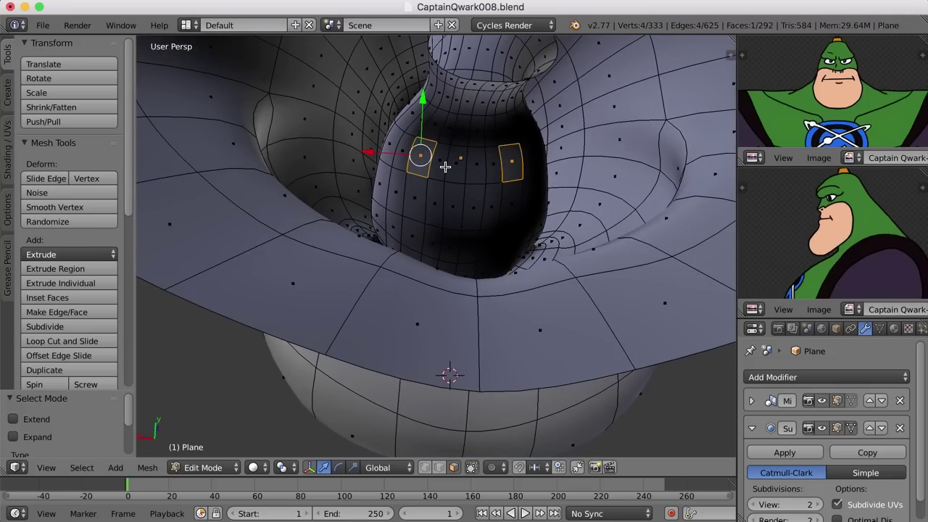
{"action": "right_click", "coordinate": [452, 168], "text": "shift"}
{"action": "middle_click_drag", "start_coordinate": [452, 169], "coordinate": [586, 261]}
{"action": "key", "text": "z"}
{"action": "key", "text": "z"}
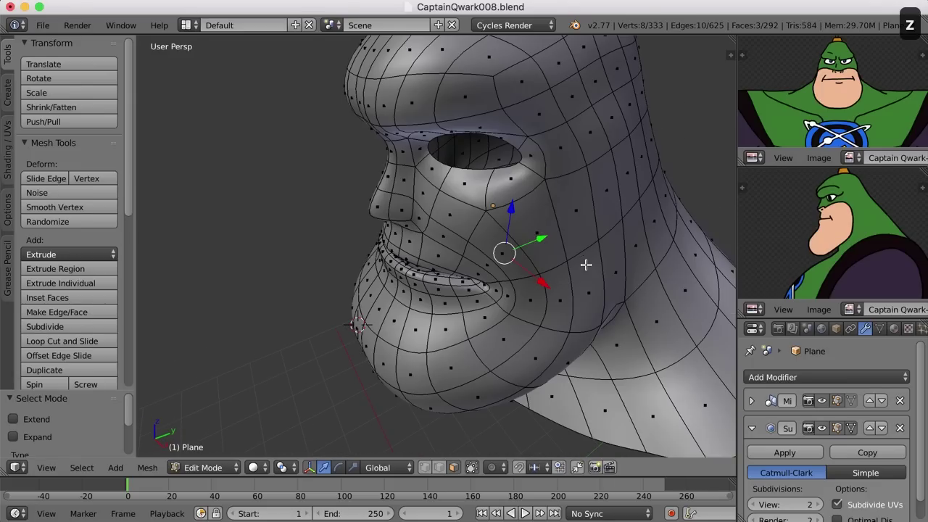
Step: Switch to the Character layout and show the face's side view in the right viewport
{"action": "left_click", "coordinate": [185, 25]}
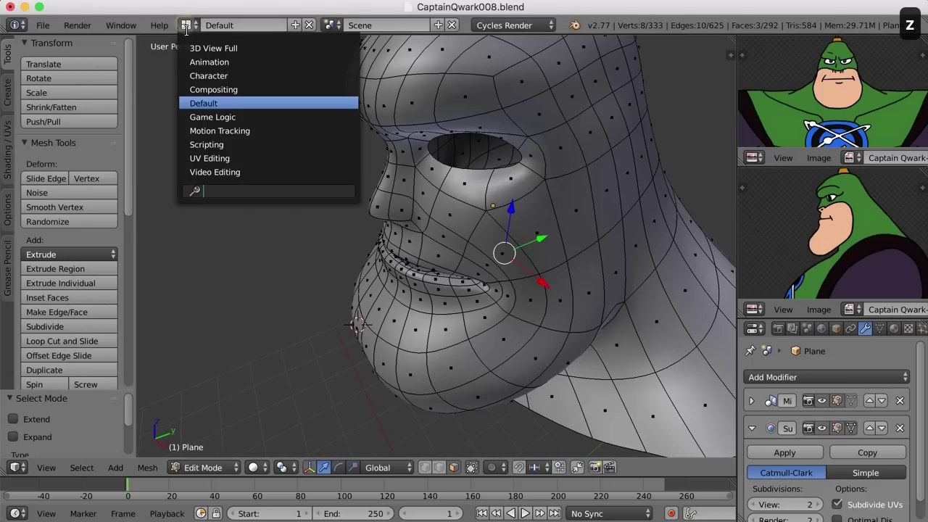
{"action": "left_click", "coordinate": [198, 75]}
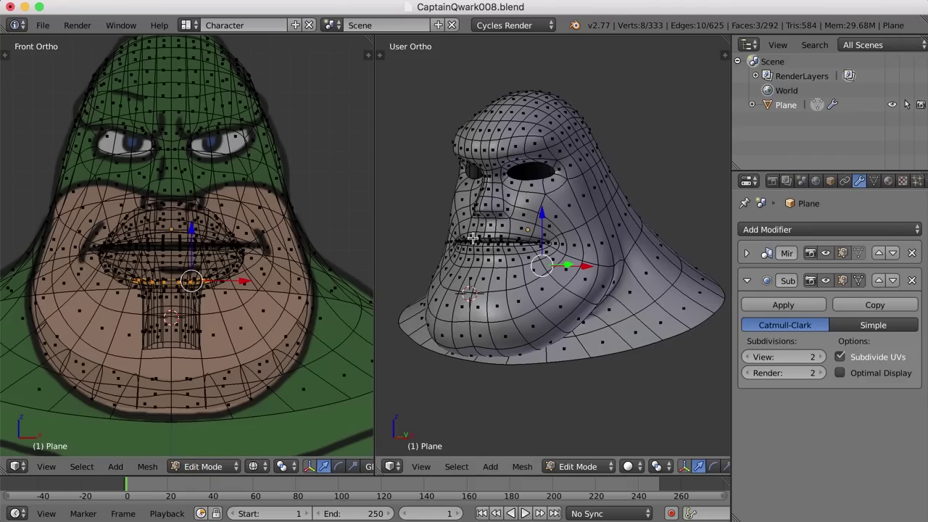
{"action": "middle_click_drag", "start_coordinate": [542, 283], "coordinate": [589, 291], "text": "shift"}
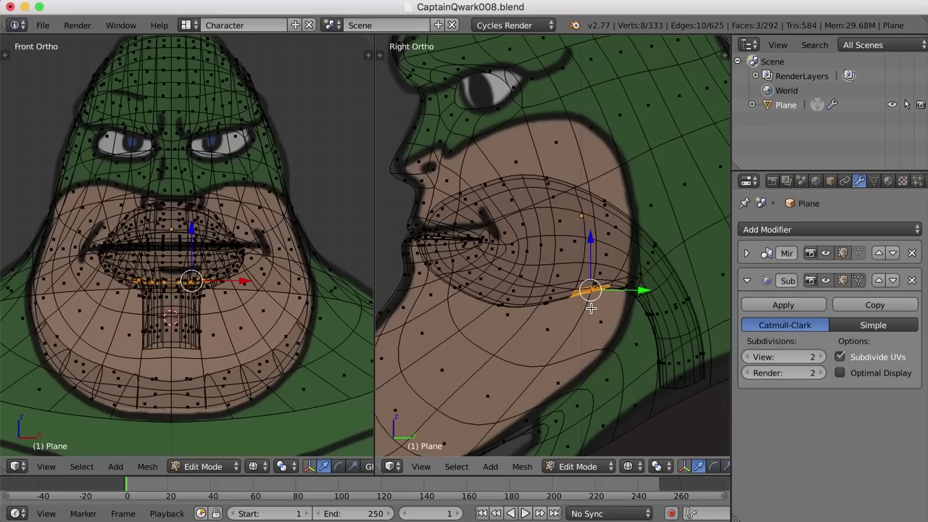
Step: Extrude the upper lip edge inward twice, then move and rotate the new edges upright
{"action": "key", "text": "e"}
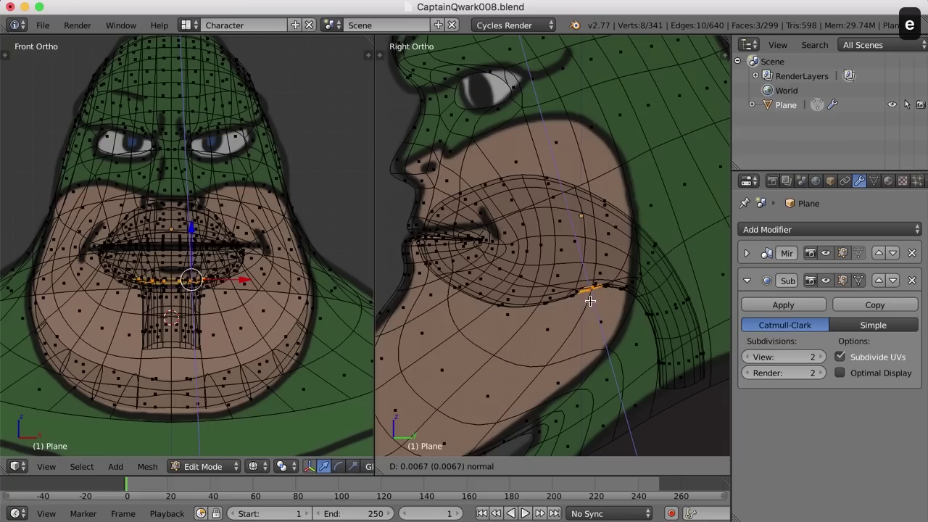
{"action": "left_click", "coordinate": [572, 270]}
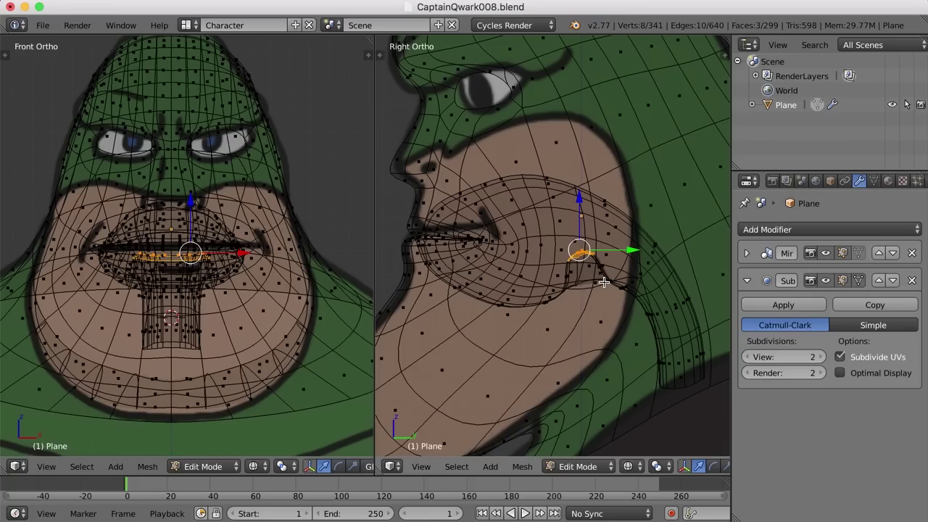
{"action": "key", "text": "e"}
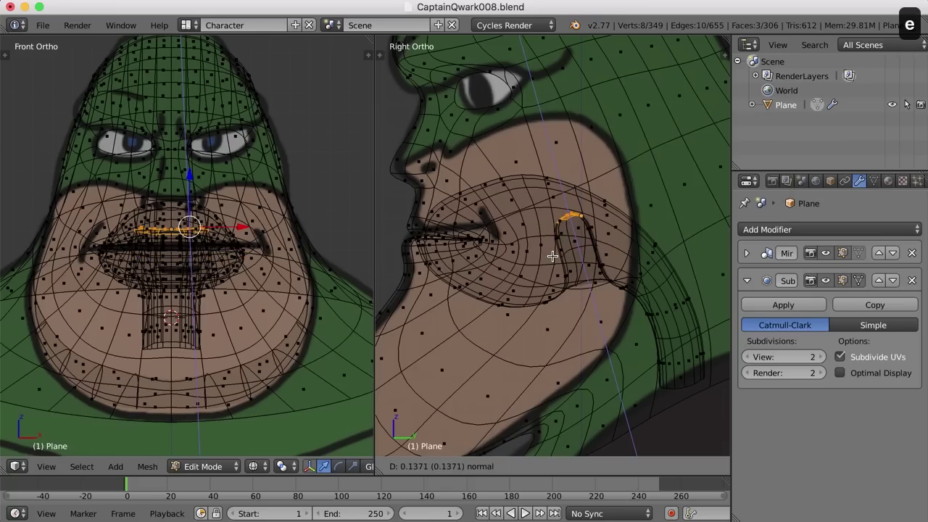
{"action": "left_click", "coordinate": [551, 256]}
{"action": "key", "text": "g"}
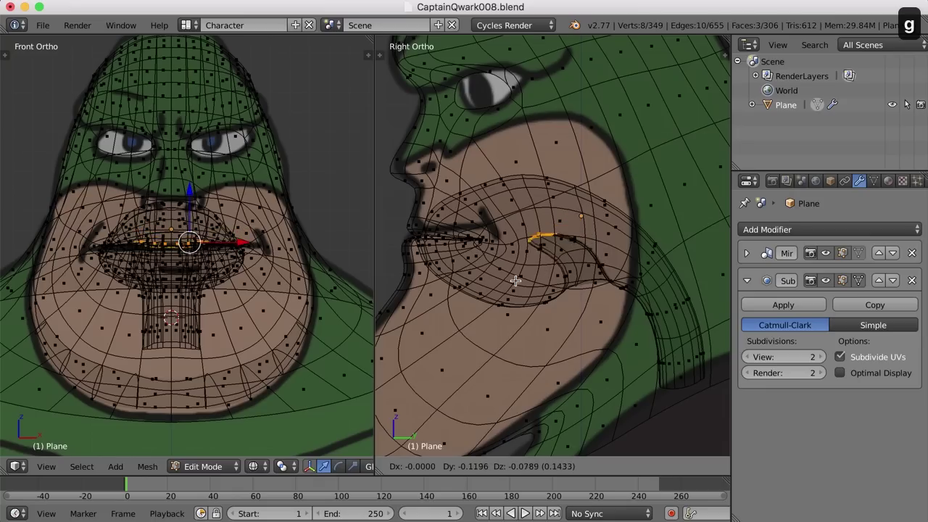
{"action": "left_click", "coordinate": [508, 292]}
{"action": "key", "text": "r"}
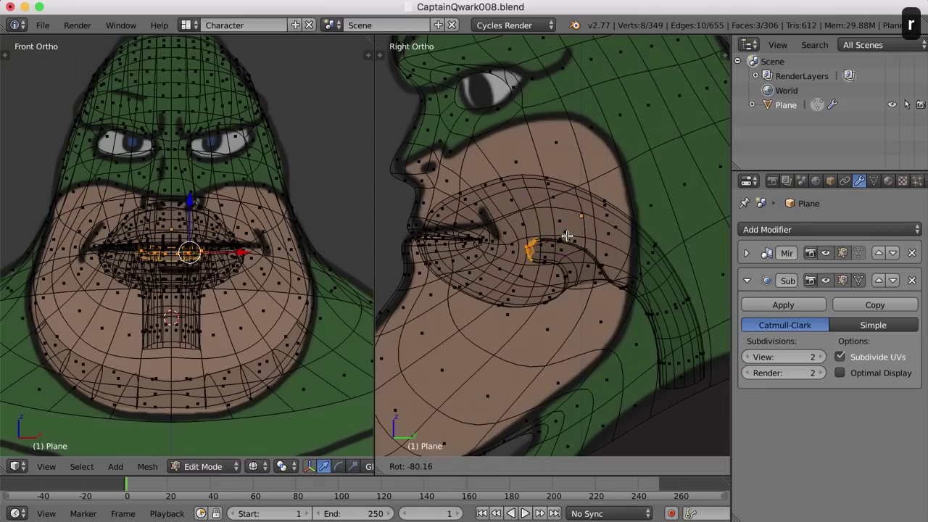
{"action": "left_click", "coordinate": [565, 239]}
Step: With the 3D cursor as pivot, narrow the new lip faces along X to about 0.75
{"action": "scroll", "coordinate": [262, 284], "scroll_direction": "up", "scroll_amount": 4}
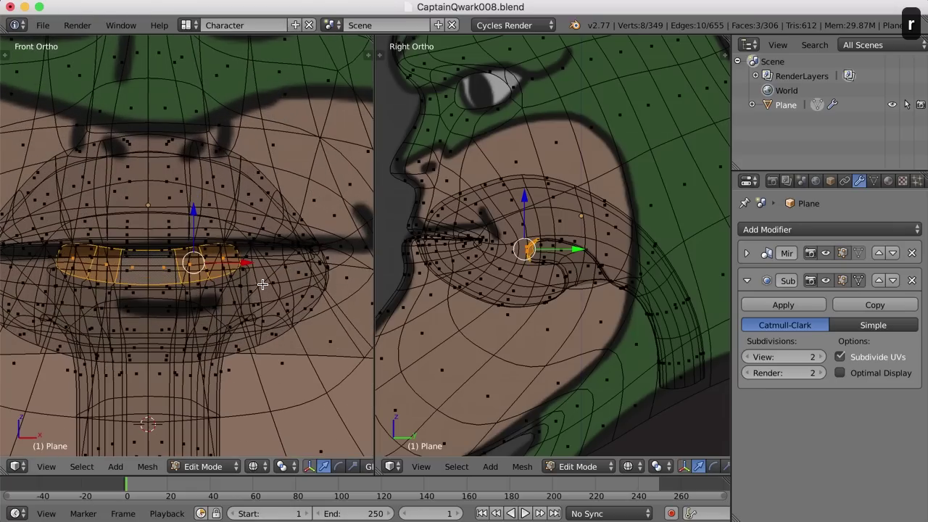
{"action": "middle_click_drag", "start_coordinate": [243, 291], "coordinate": [254, 278], "text": "shift"}
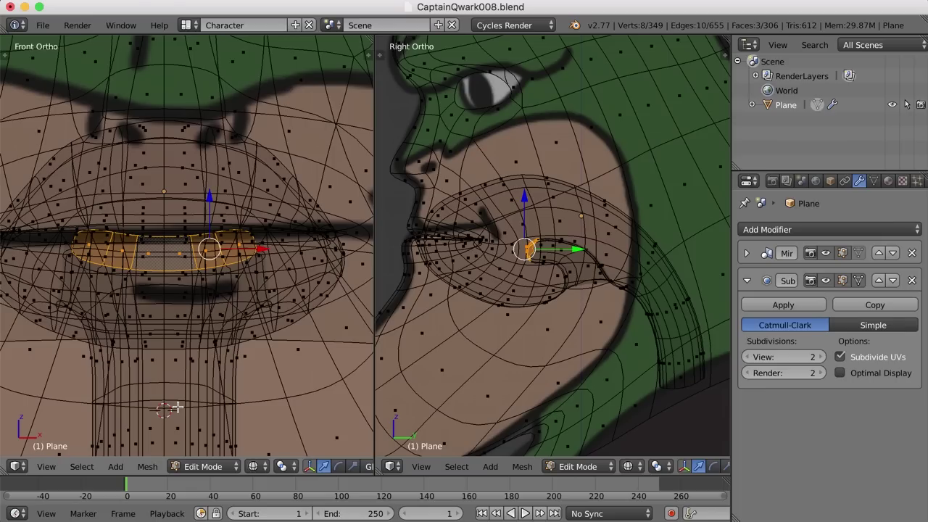
{"action": "key", "text": "period"}
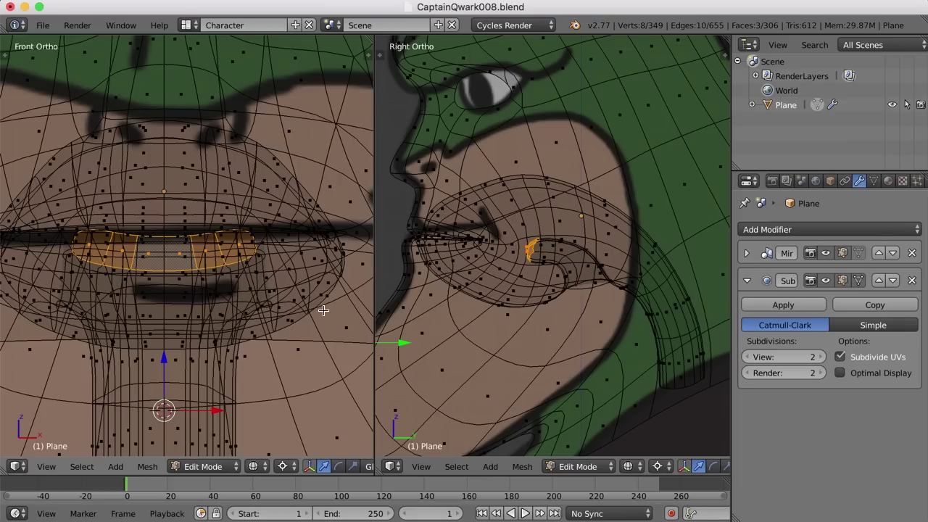
{"action": "key", "text": "s"}
{"action": "key", "text": "x"}
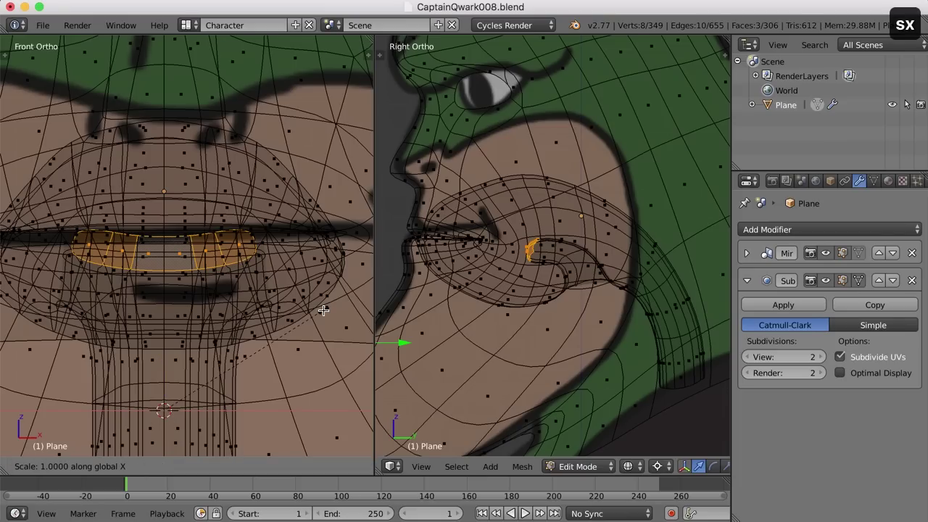
{"action": "left_click", "coordinate": [286, 332]}
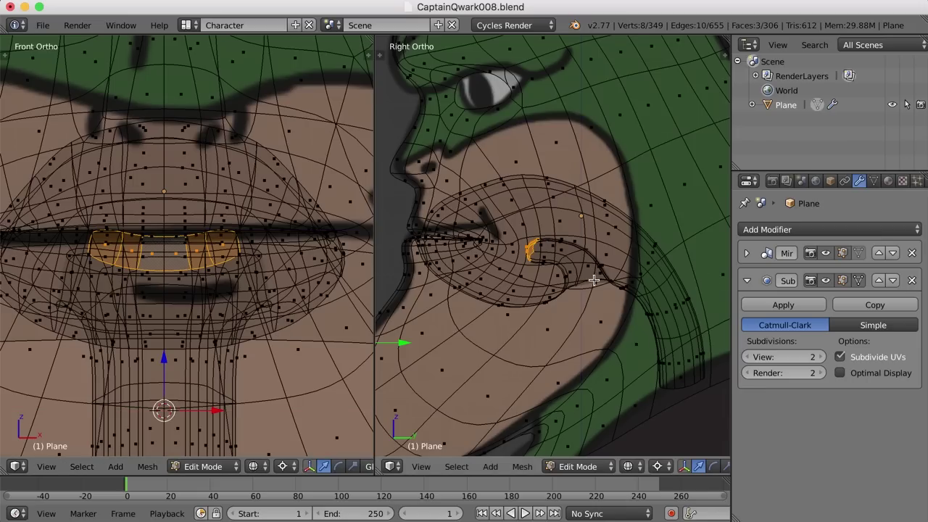
Step: Extrude another row of inner-lip faces, lower it, and narrow it along X to about 0.67
{"action": "key", "text": "e"}
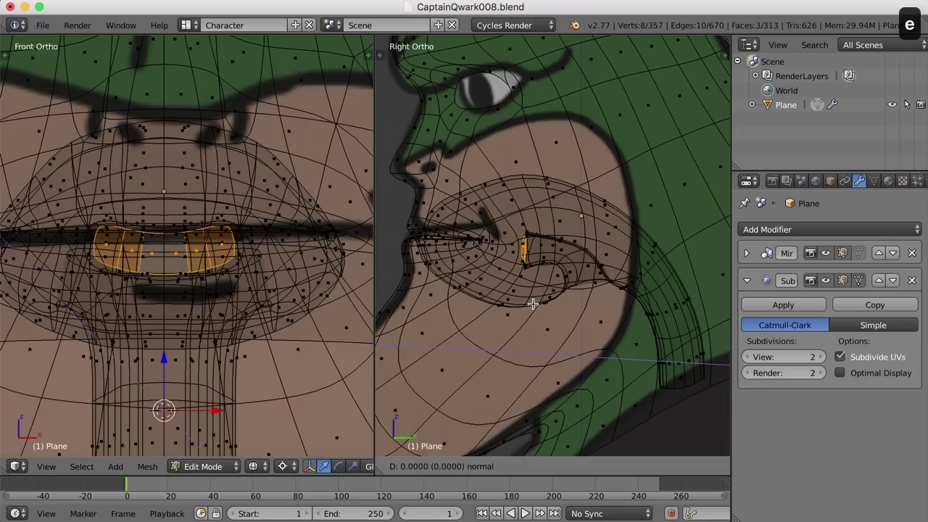
{"action": "right_click", "coordinate": [486, 306]}
{"action": "key", "text": "g"}
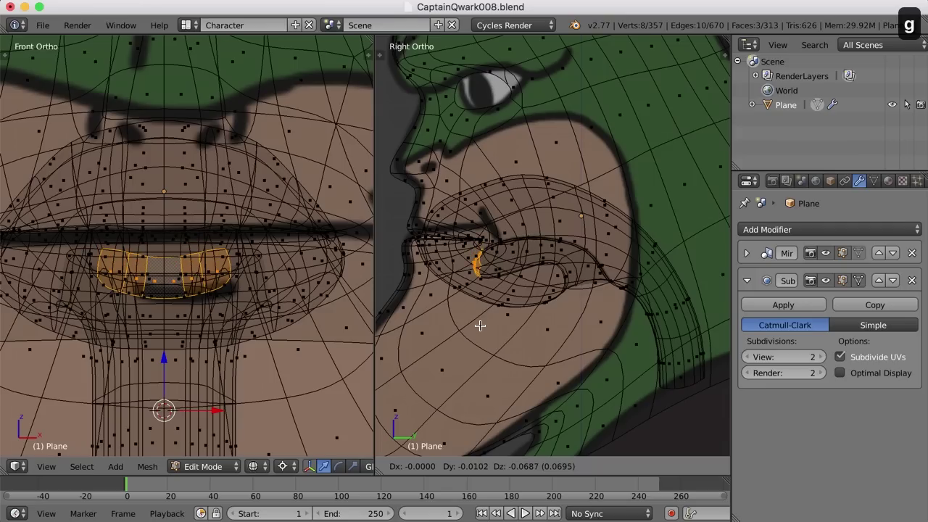
{"action": "left_click", "coordinate": [480, 326]}
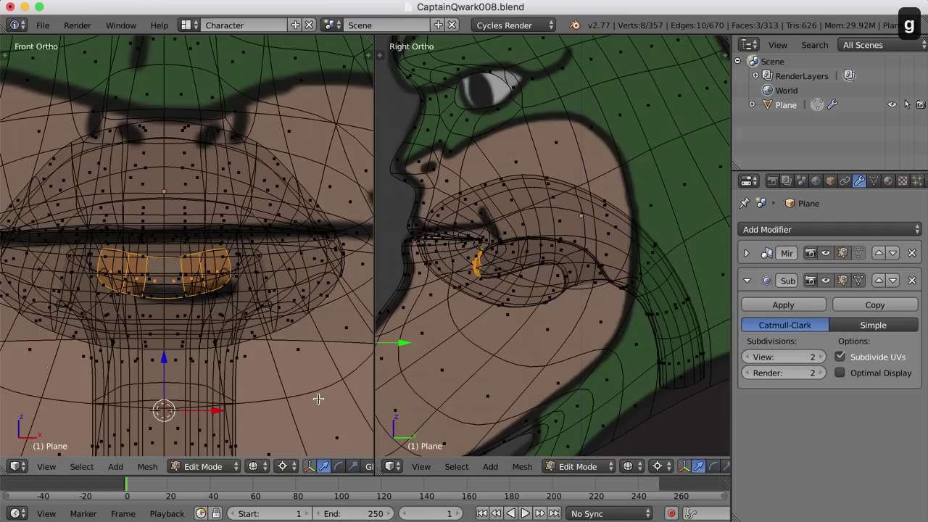
{"action": "key", "text": "s"}
{"action": "key", "text": "x"}
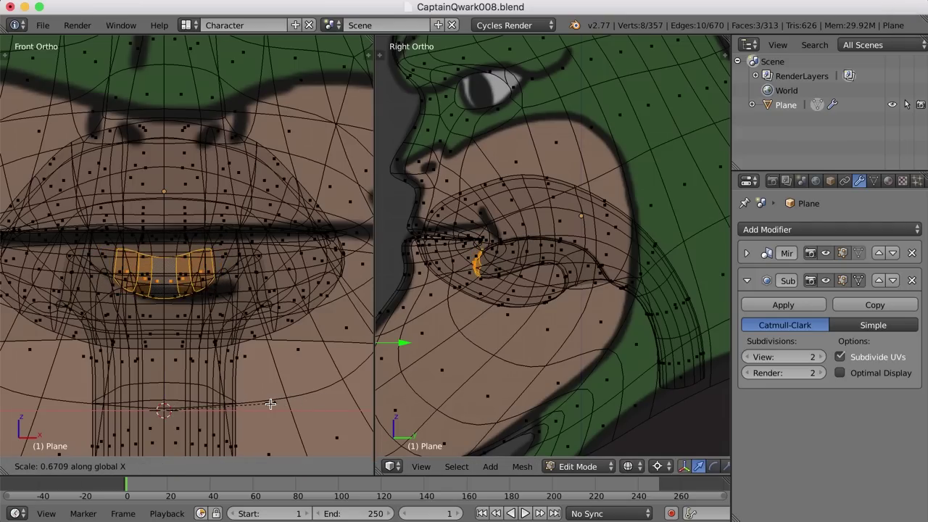
{"action": "left_click", "coordinate": [270, 403]}
{"action": "scroll", "coordinate": [532, 278], "scroll_direction": "up", "scroll_amount": 2}
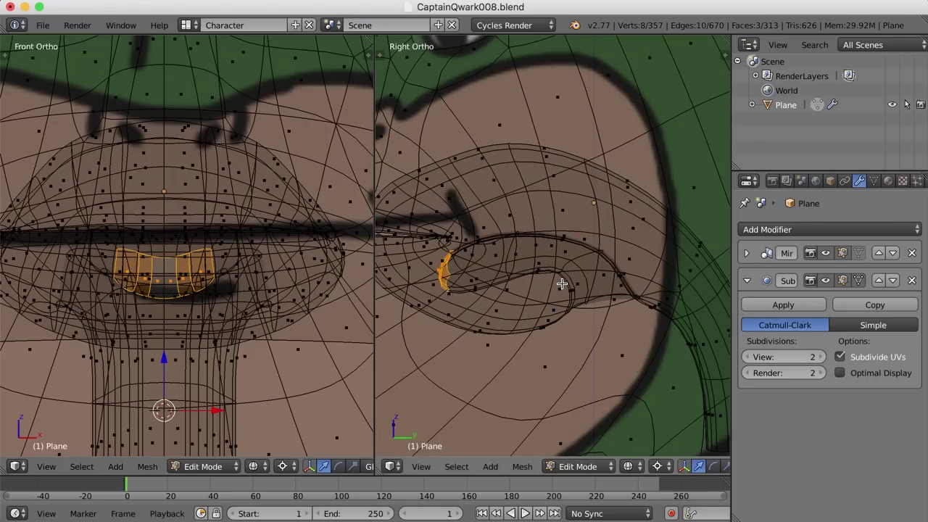
Step: Select the lip edge loop and enlarge, rotate and reposition it around its median point
{"action": "key", "text": "2"}
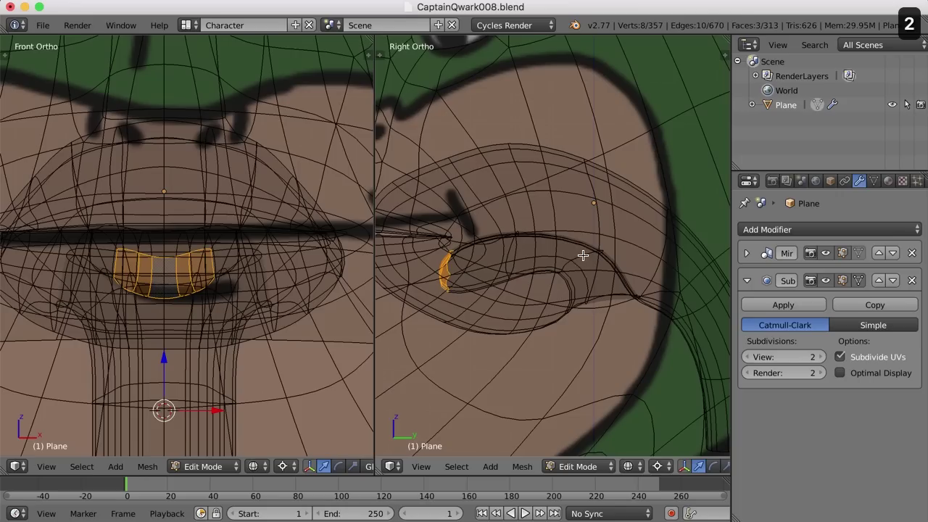
{"action": "left_click", "coordinate": [582, 255], "text": "alt"}
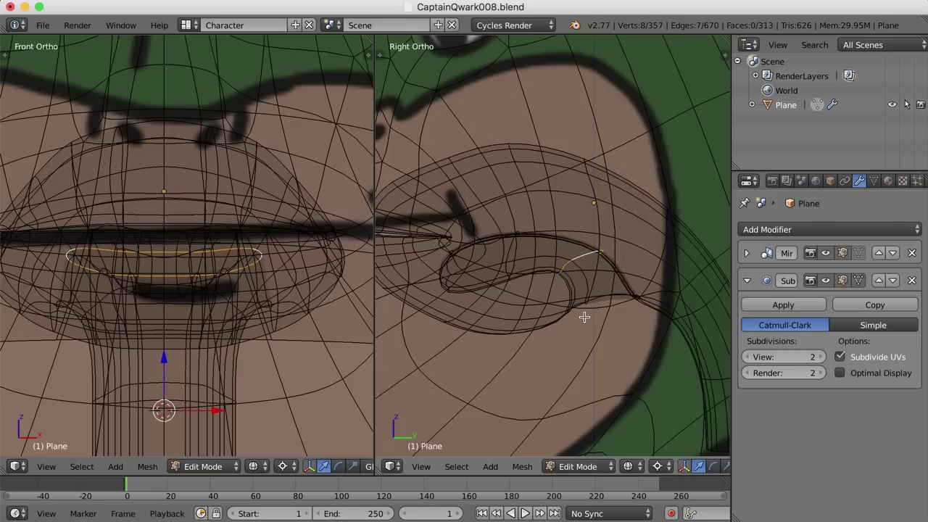
{"action": "key", "text": "ctrl+comma"}
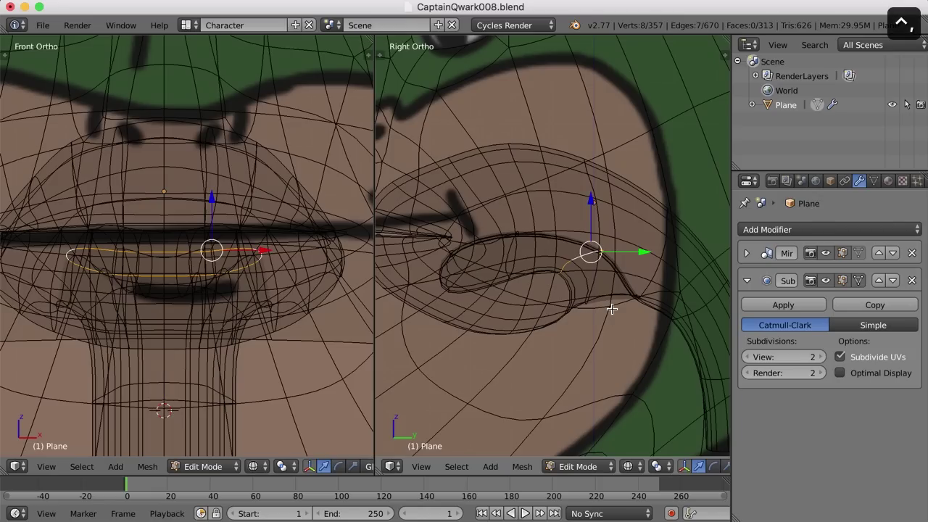
{"action": "key", "text": "s"}
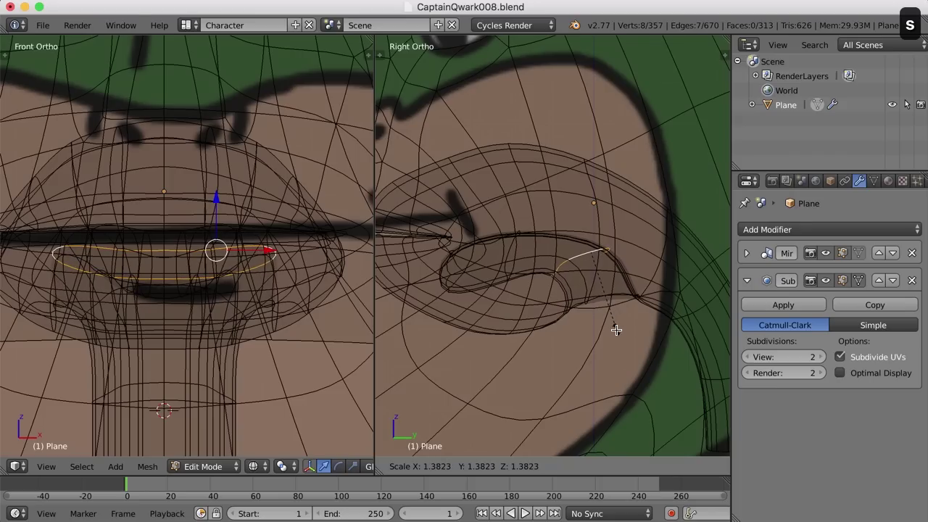
{"action": "left_click", "coordinate": [615, 330]}
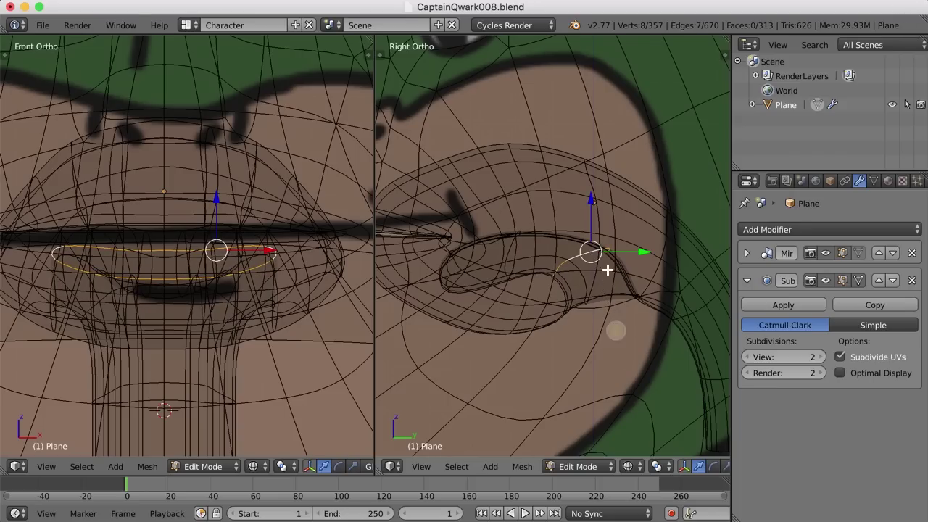
{"action": "key", "text": "r"}
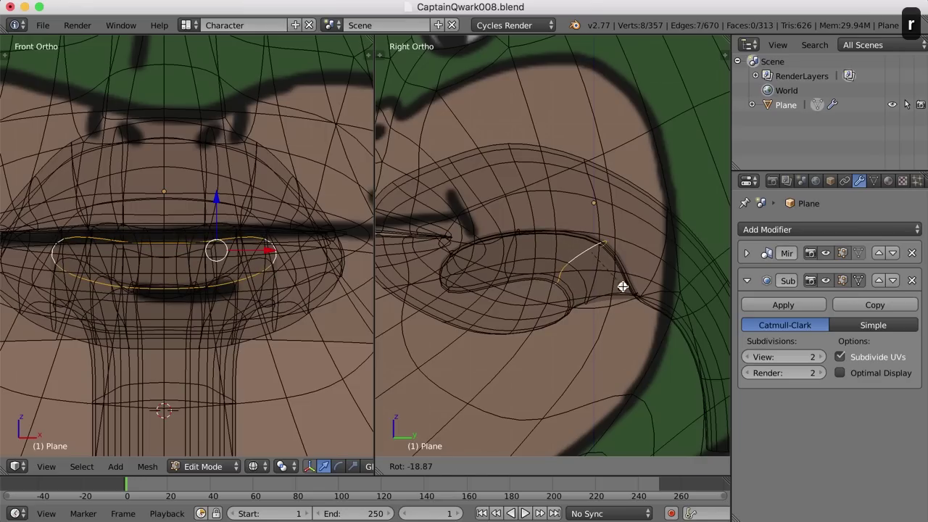
{"action": "left_click", "coordinate": [621, 286]}
{"action": "key", "text": "g"}
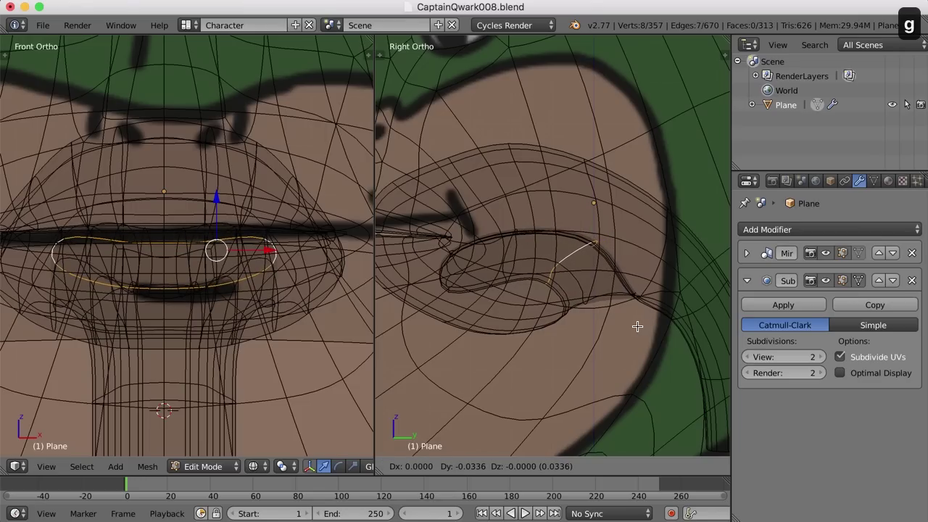
{"action": "left_click", "coordinate": [637, 335]}
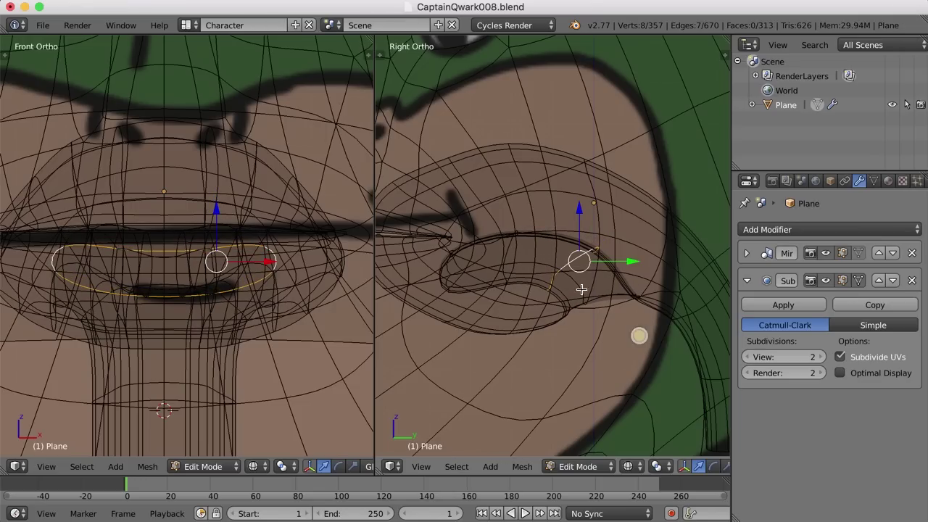
Step: Reselect the lip edge loop, nudge it slightly down, and deselect everything
{"action": "right_click", "coordinate": [518, 250]}
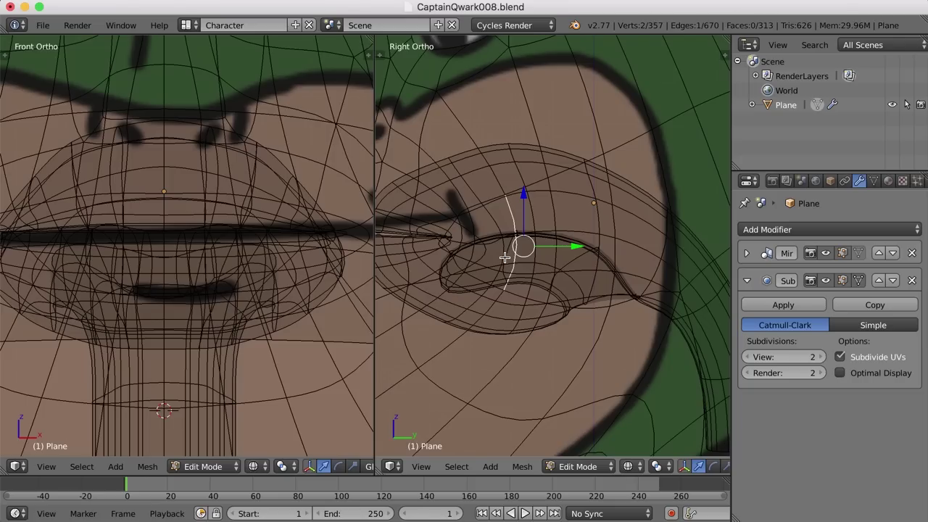
{"action": "right_click", "coordinate": [507, 255], "text": "alt"}
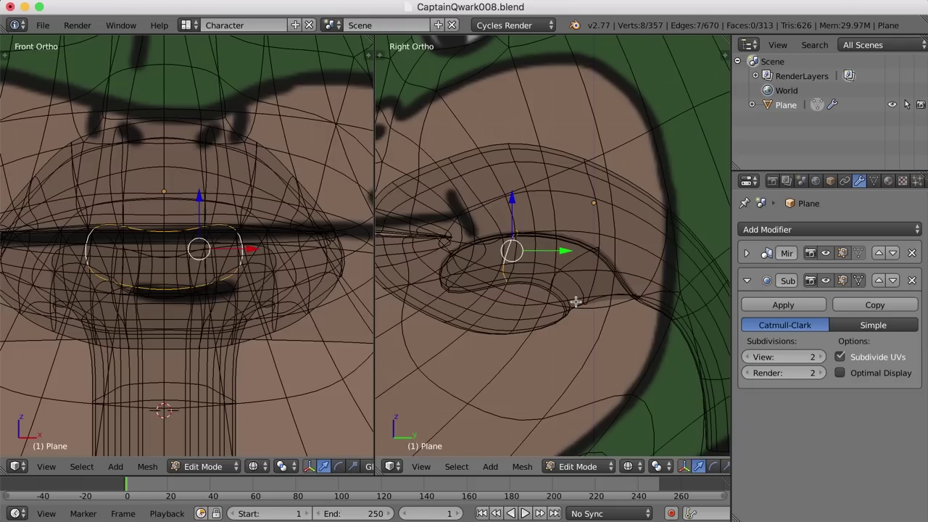
{"action": "key", "text": "g"}
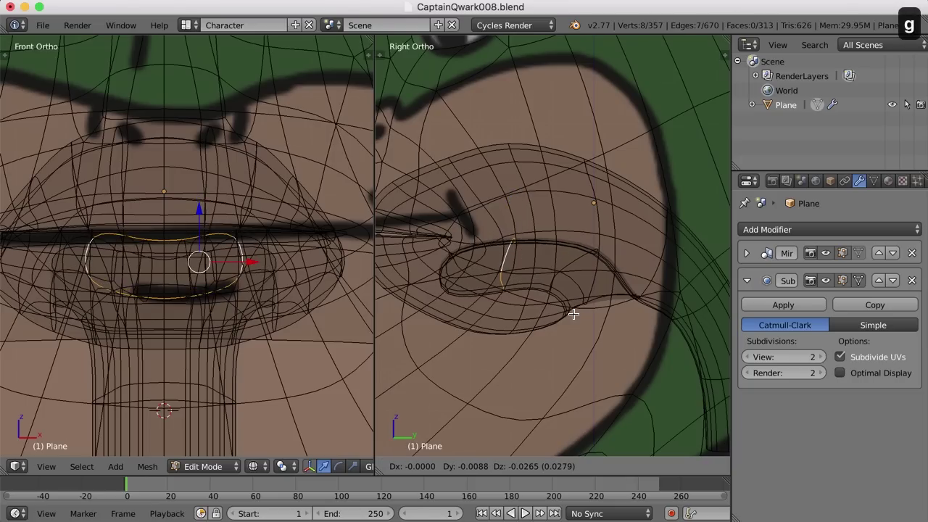
{"action": "left_click", "coordinate": [571, 308]}
{"action": "key", "text": "a"}
{"action": "middle_click_drag", "start_coordinate": [543, 279], "coordinate": [575, 294]}
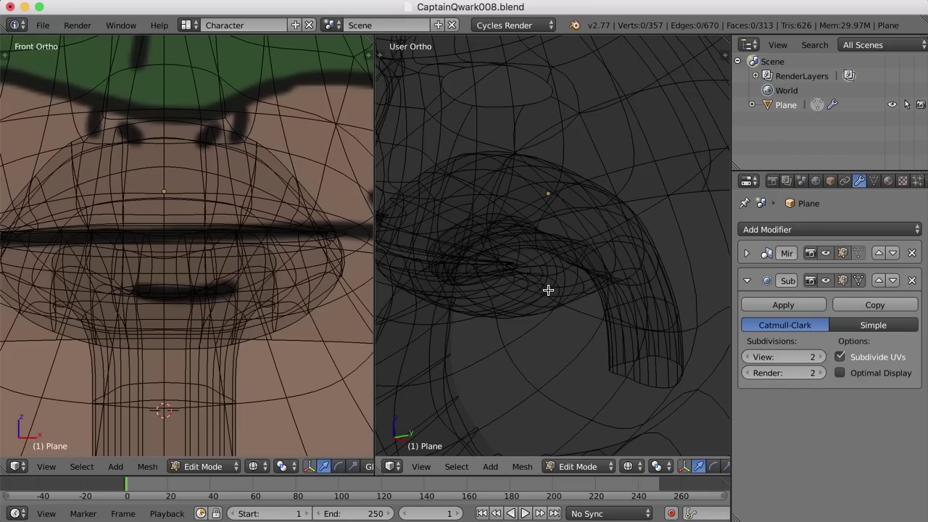
Step: Return the right viewport to Right Ortho with the side reference image behind the mesh
{"action": "middle_click_drag", "start_coordinate": [546, 289], "coordinate": [575, 290]}
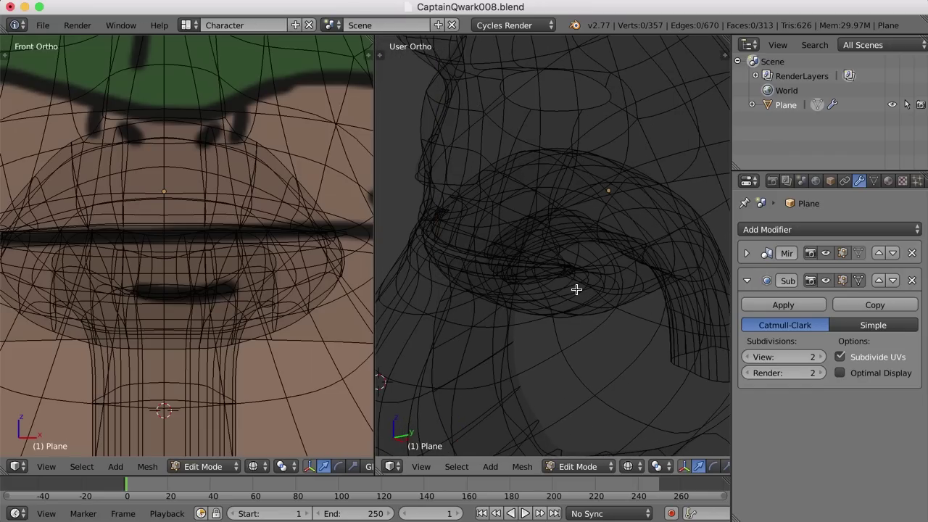
{"action": "key", "text": "KP_3"}
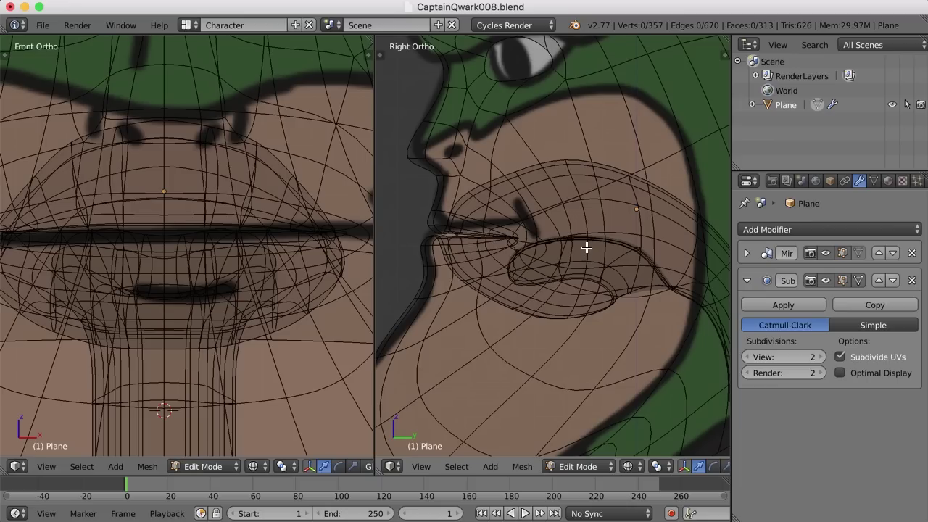
Step: Switch to the Default layout and zoom in on the mouth strip
{"action": "left_click", "coordinate": [190, 25]}
{"action": "left_click", "coordinate": [203, 103]}
{"action": "middle_click_drag", "start_coordinate": [409, 266], "coordinate": [496, 292]}
{"action": "scroll", "coordinate": [478, 312], "scroll_direction": "up", "scroll_amount": 2}
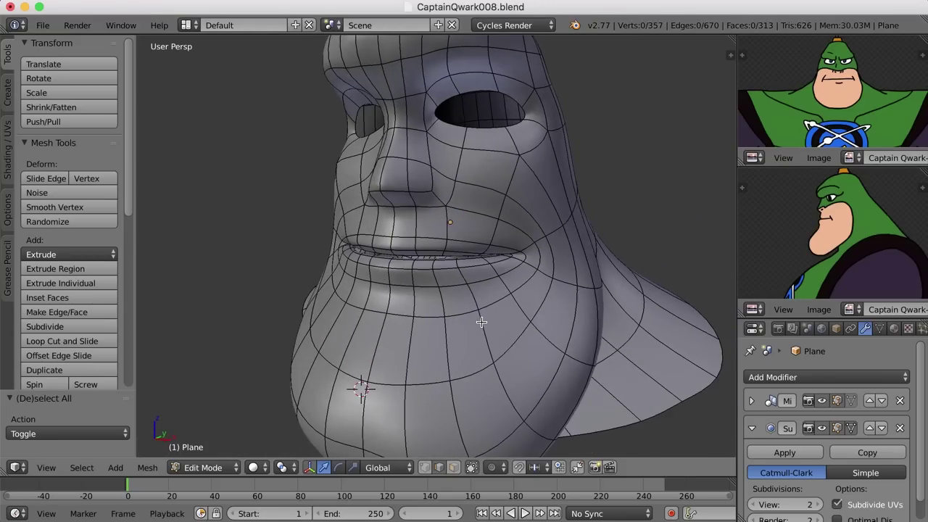
{"action": "scroll", "coordinate": [476, 304], "scroll_direction": "up", "scroll_amount": 5}
{"action": "middle_click_drag", "start_coordinate": [500, 304], "coordinate": [489, 338]}
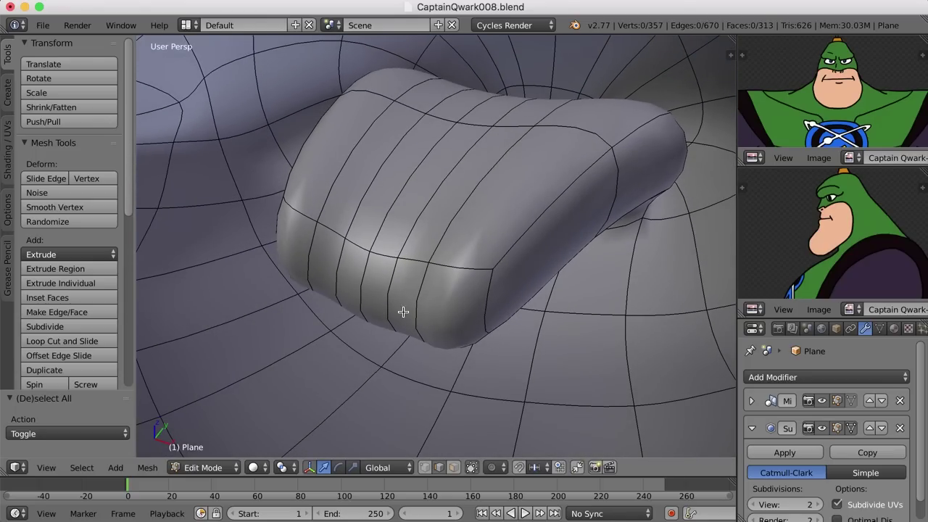
{"action": "mouse_move", "coordinate": [403, 310]}
{"action": "middle_mouse_down"}
{"action": "mouse_move", "coordinate": [428, 316]}
{"action": "mouse_move", "coordinate": [415, 315]}
{"action": "middle_mouse_up"}
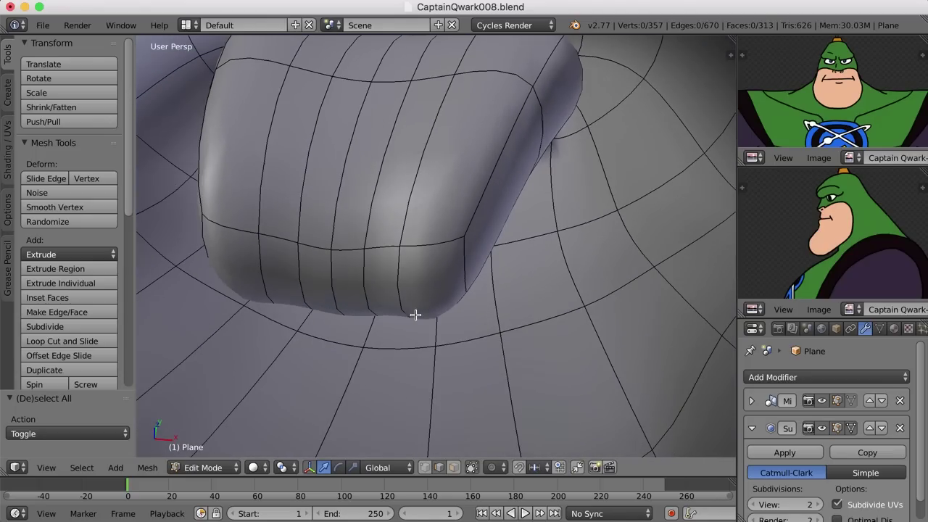
Step: Nudge three neighbouring vertical edges of the mouth strip along Y, then deselect all
{"action": "right_click", "coordinate": [337, 292]}
{"action": "key", "text": "g"}
{"action": "key", "text": "y"}
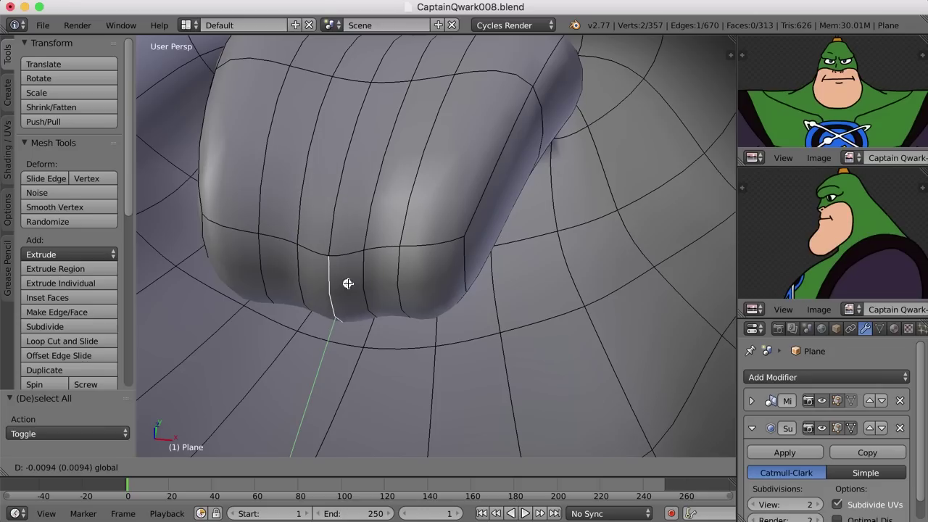
{"action": "left_click", "coordinate": [348, 283]}
{"action": "right_click", "coordinate": [365, 283]}
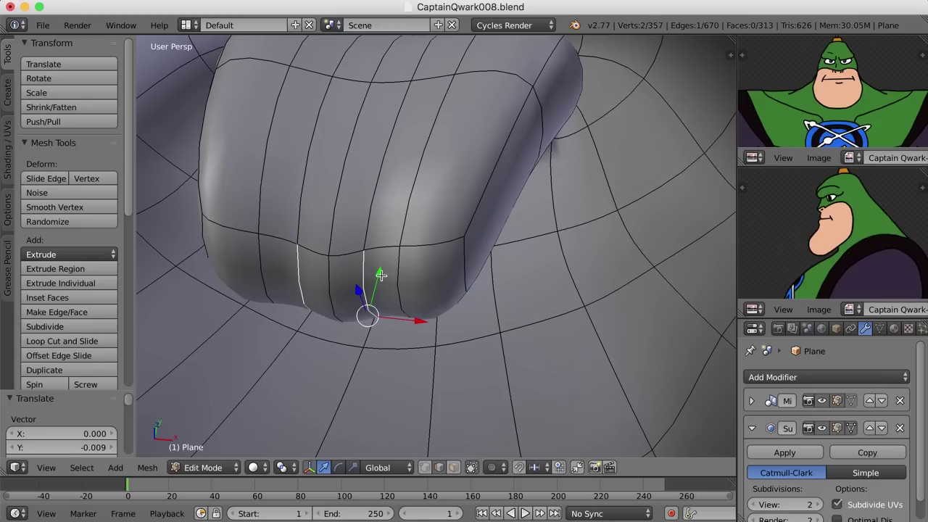
{"action": "key", "text": "g"}
{"action": "key", "text": "y"}
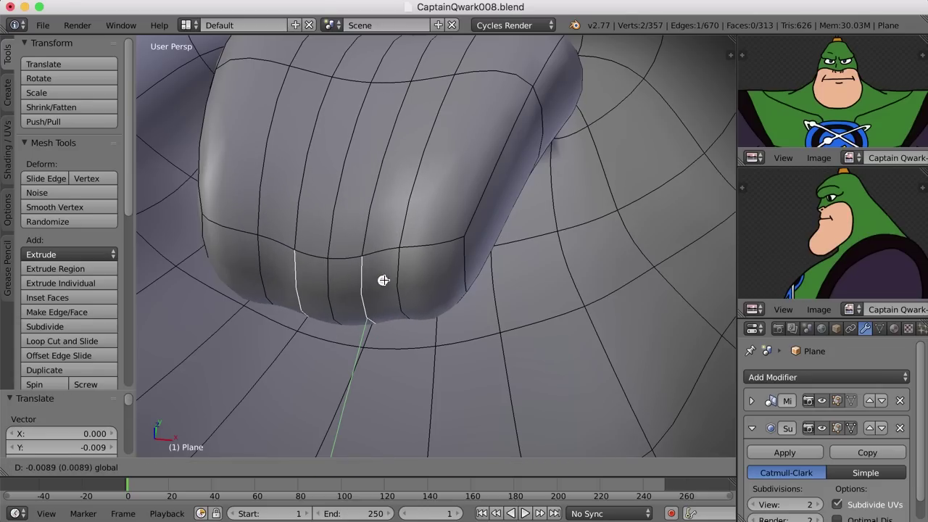
{"action": "left_click", "coordinate": [392, 279]}
{"action": "right_click", "coordinate": [398, 275]}
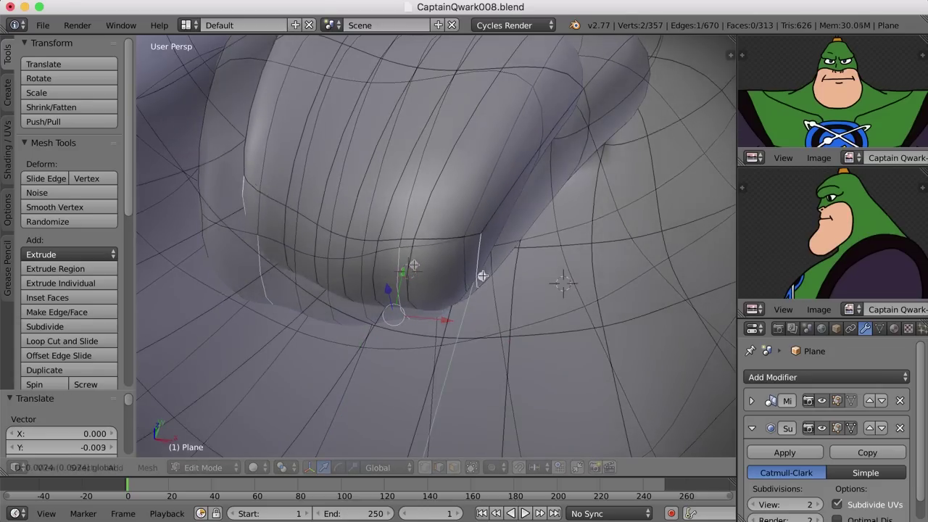
{"action": "left_click", "coordinate": [509, 248]}
{"action": "middle_click_drag", "start_coordinate": [510, 249], "coordinate": [506, 338]}
{"action": "key", "text": "a"}
Step: Zoom to the mouth corner and select the edge loop joining the strip to the face
{"action": "scroll", "coordinate": [476, 273], "scroll_direction": "down", "scroll_amount": 6}
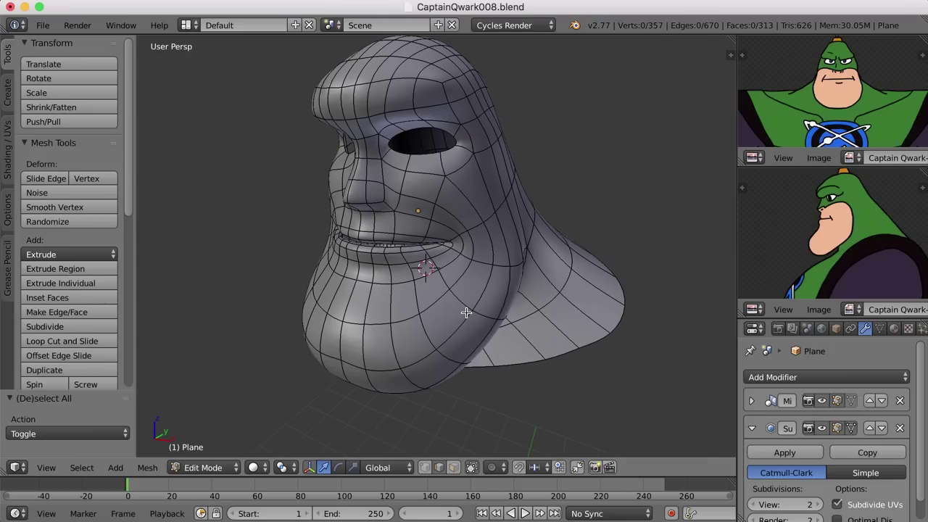
{"action": "scroll", "coordinate": [467, 312], "scroll_direction": "up", "scroll_amount": 10}
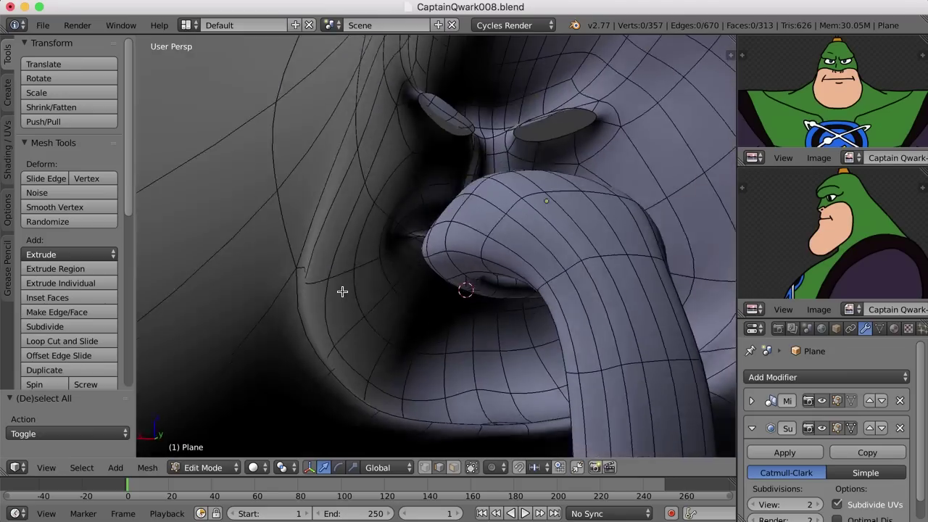
{"action": "scroll", "coordinate": [339, 284], "scroll_direction": "up", "scroll_amount": 3}
{"action": "scroll", "coordinate": [518, 332], "scroll_direction": "up", "scroll_amount": 4}
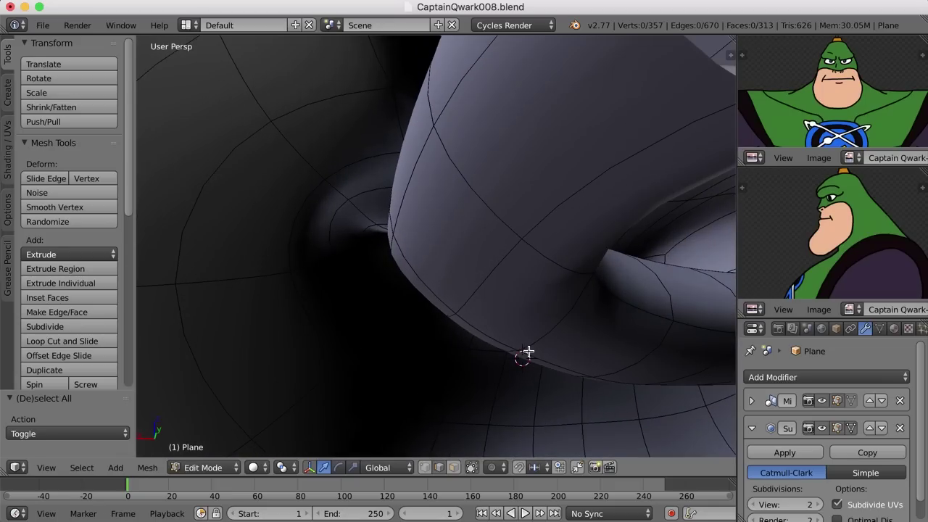
{"action": "middle_click_drag", "start_coordinate": [530, 355], "coordinate": [500, 290]}
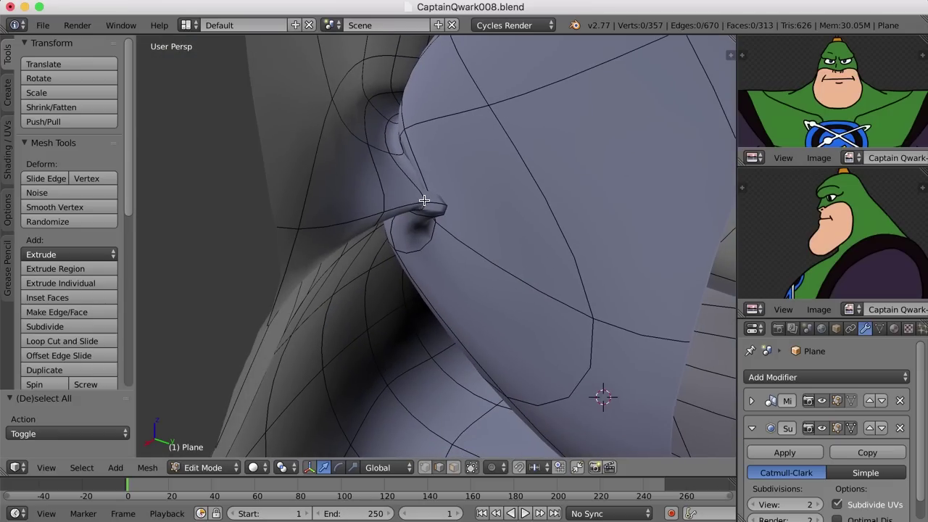
{"action": "middle_click_drag", "start_coordinate": [441, 224], "coordinate": [455, 205]}
{"action": "right_click", "coordinate": [435, 213]}
{"action": "key", "text": "a"}
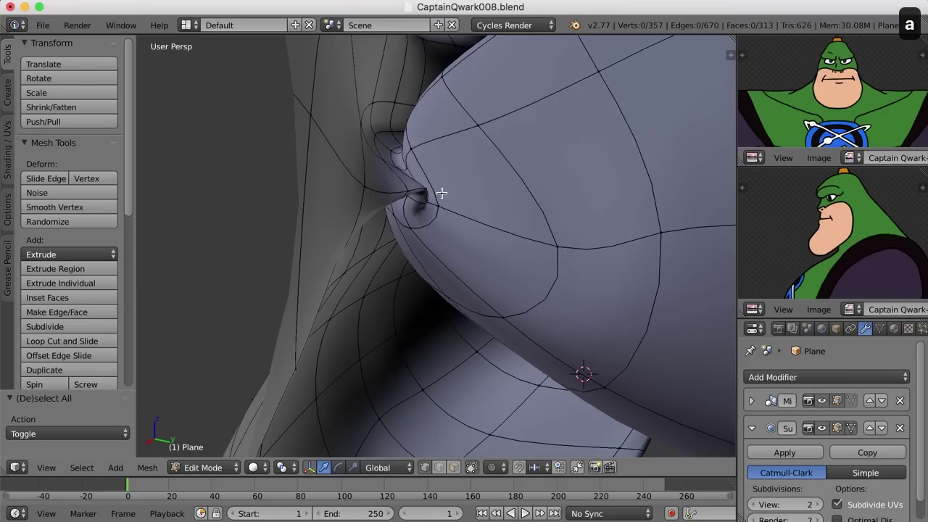
{"action": "key", "text": "2"}
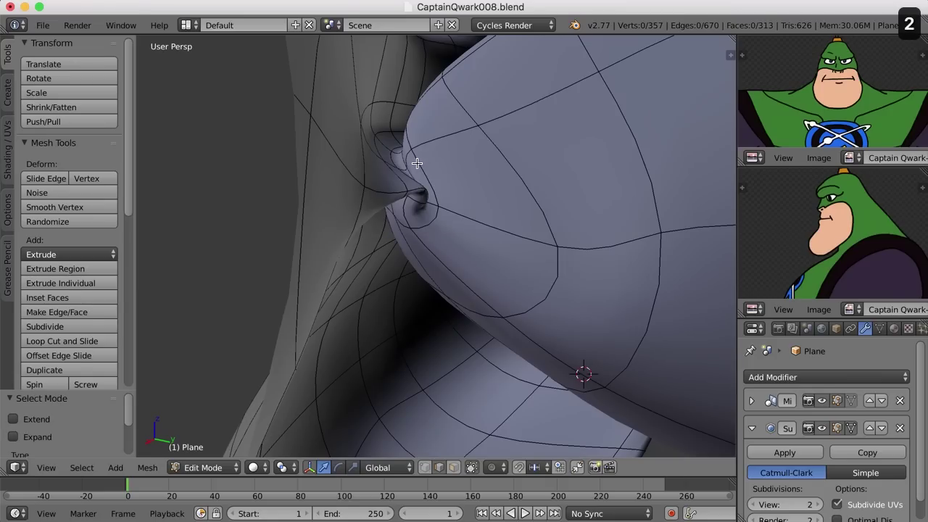
{"action": "right_click", "coordinate": [418, 162], "text": "alt"}
{"action": "middle_click_drag", "start_coordinate": [417, 163], "coordinate": [427, 194]}
Step: Edge Split the mesh along the selected loop and select the whole mouth strip piece
{"action": "key", "text": "ctrl+e"}
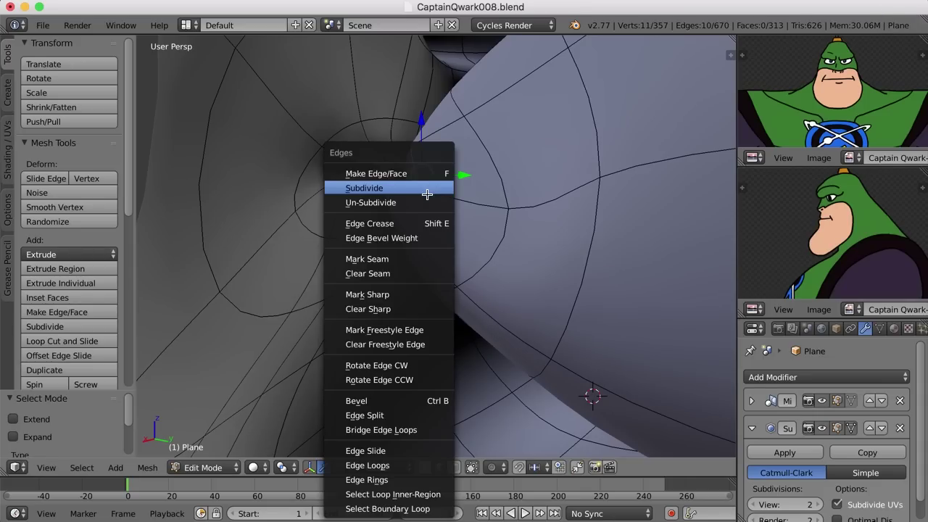
{"action": "left_click", "coordinate": [378, 414]}
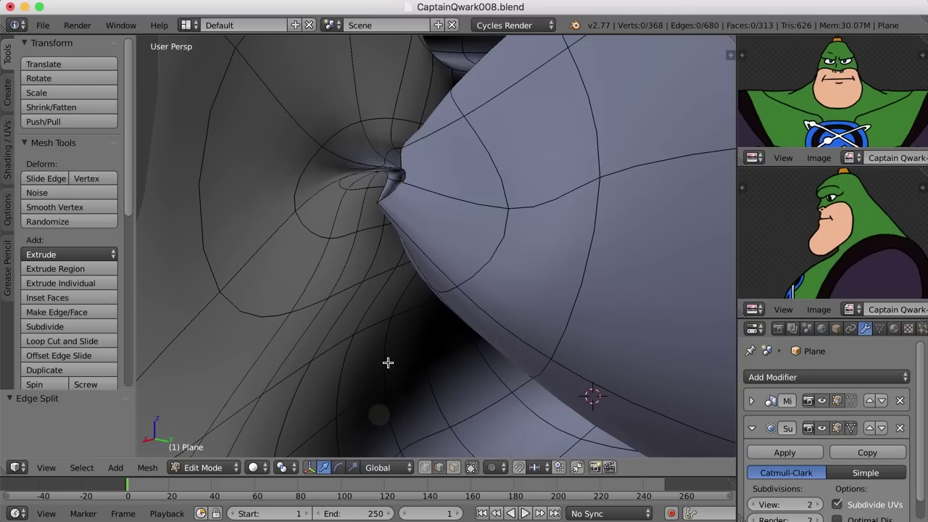
{"action": "middle_click_drag", "start_coordinate": [426, 295], "coordinate": [445, 273]}
{"action": "scroll", "coordinate": [445, 273], "scroll_direction": "up", "scroll_amount": 2}
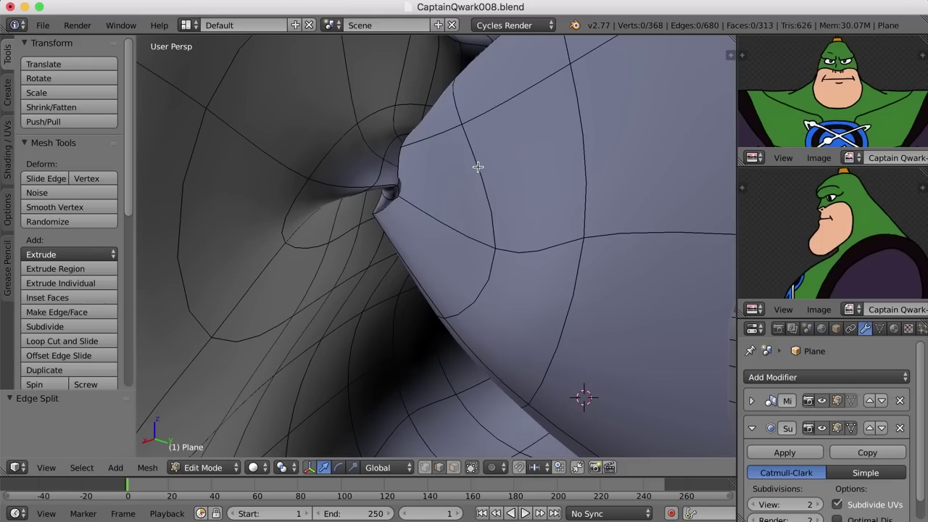
{"action": "key", "text": "l"}
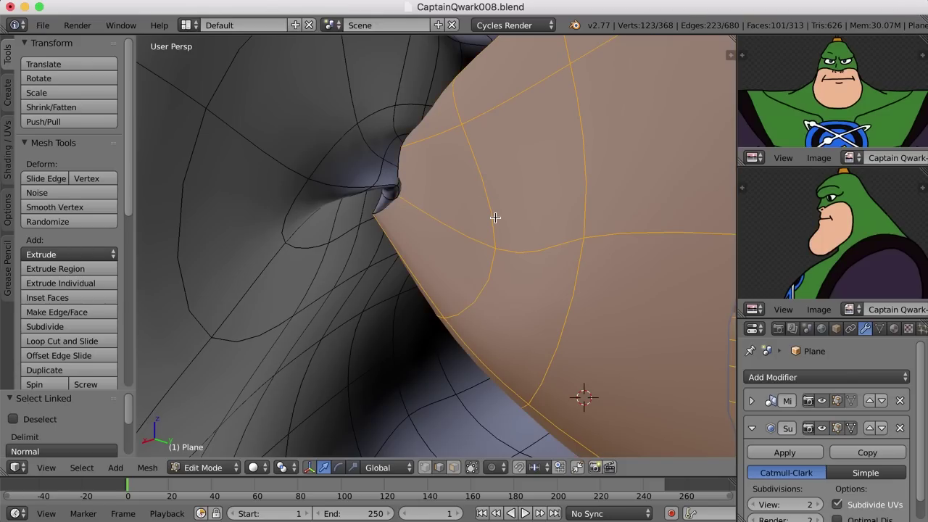
{"action": "scroll", "coordinate": [495, 217], "scroll_direction": "down", "scroll_amount": 8}
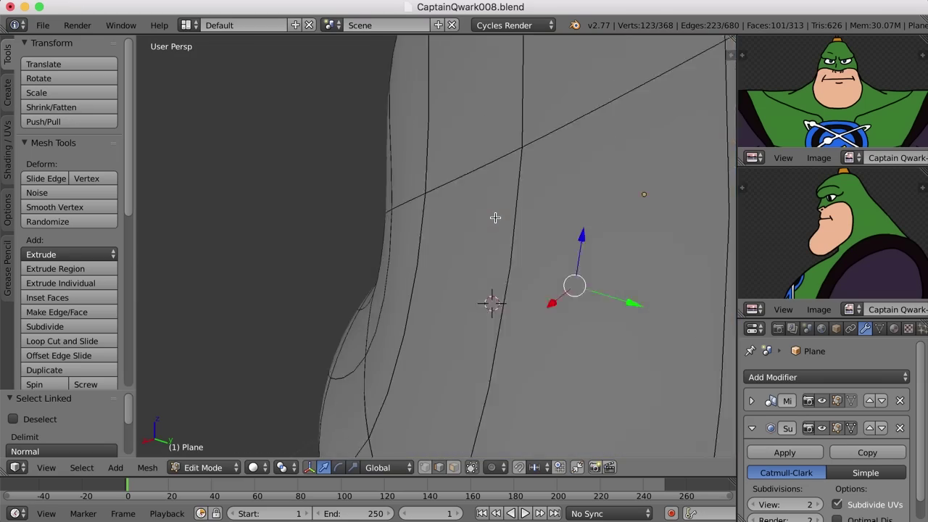
Step: In wireframe, select the head piece and hide it, then return to solid shading
{"action": "key", "text": "z"}
{"action": "middle_click_drag", "start_coordinate": [515, 224], "coordinate": [592, 221]}
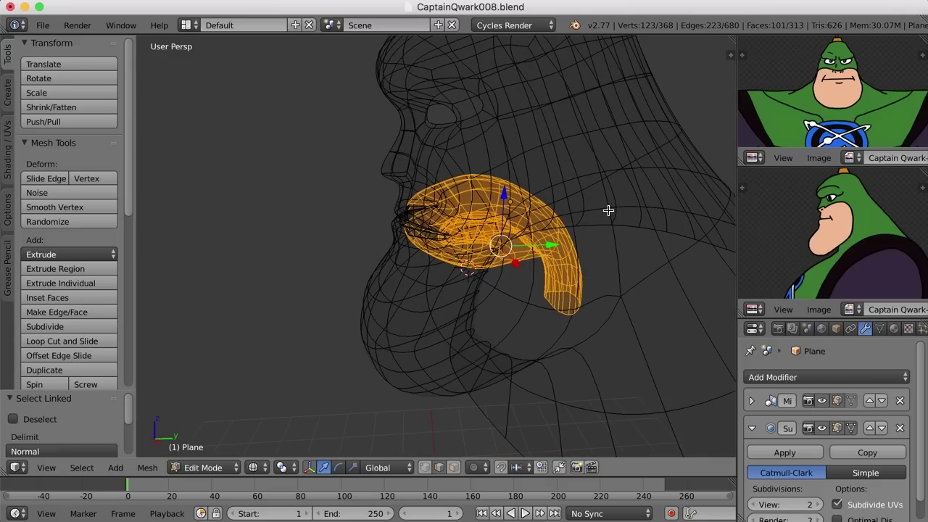
{"action": "key", "text": "a"}
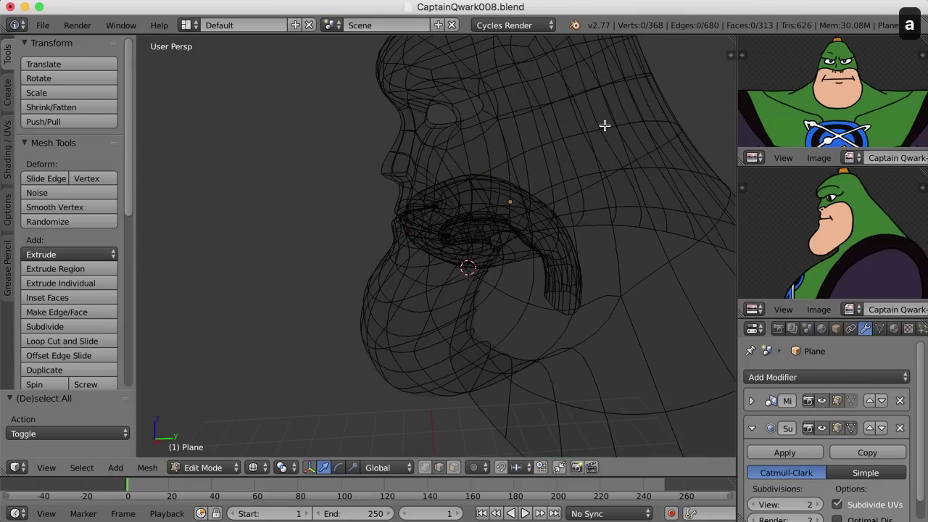
{"action": "key", "text": "l"}
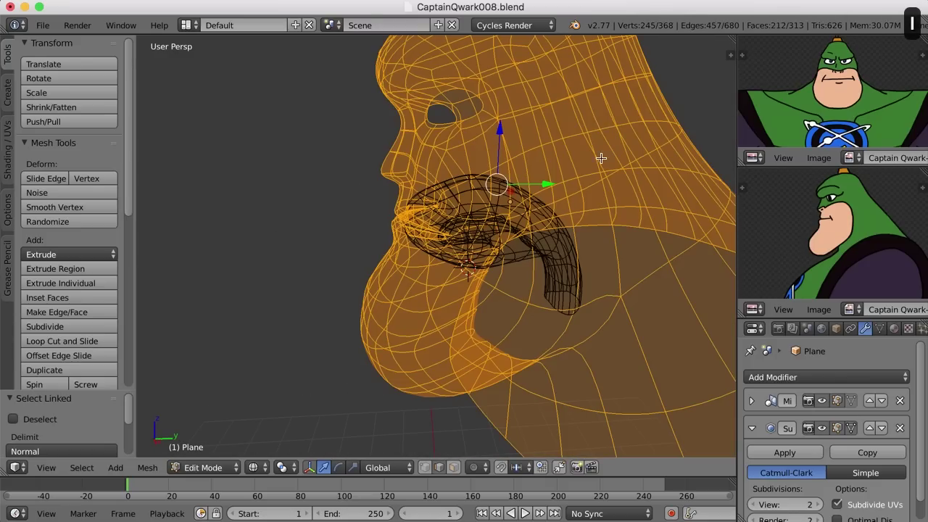
{"action": "middle_click_drag", "start_coordinate": [598, 163], "coordinate": [602, 162]}
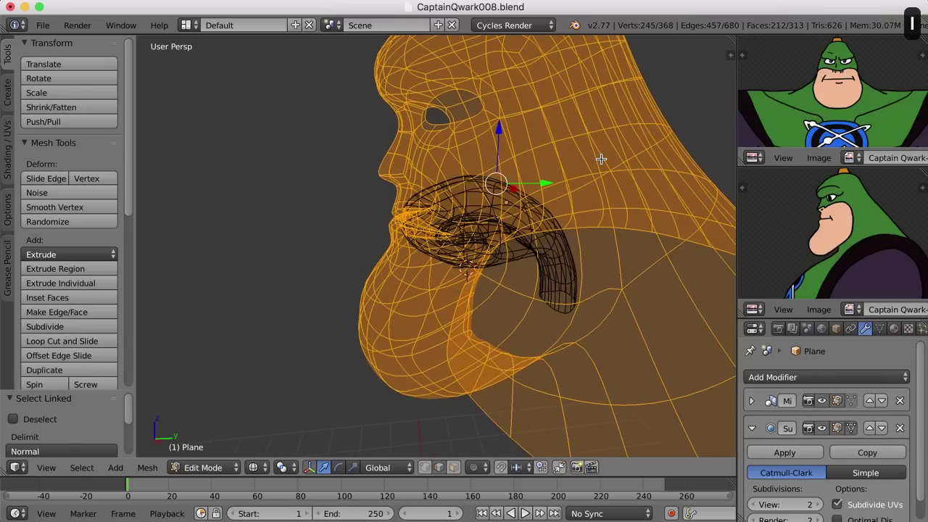
{"action": "key", "text": "h"}
{"action": "key", "text": "z"}
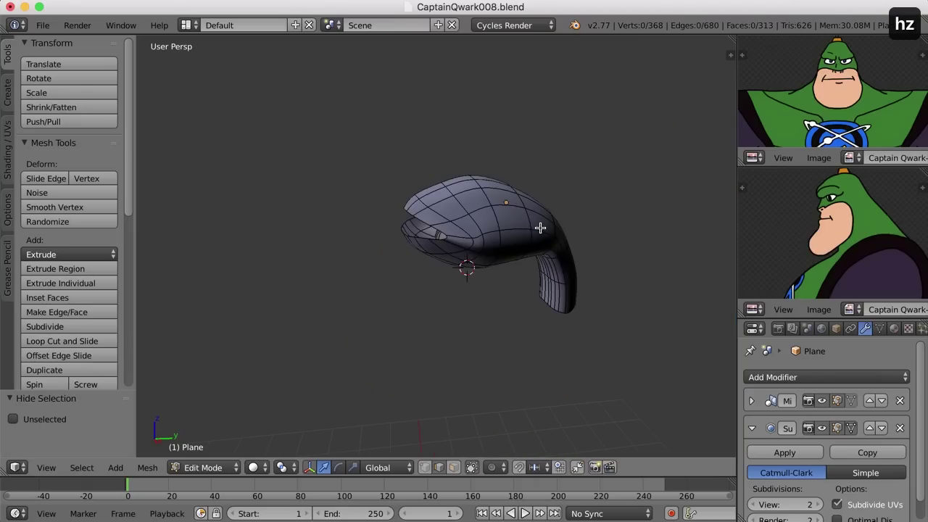
{"action": "mouse_move", "coordinate": [534, 232]}
{"action": "middle_mouse_down"}
{"action": "mouse_move", "coordinate": [493, 256]}
{"action": "mouse_move", "coordinate": [549, 240]}
{"action": "mouse_move", "coordinate": [551, 250]}
{"action": "mouse_move", "coordinate": [514, 249]}
{"action": "mouse_move", "coordinate": [474, 275]}
{"action": "mouse_move", "coordinate": [496, 286]}
{"action": "mouse_move", "coordinate": [420, 279]}
{"action": "mouse_move", "coordinate": [476, 283]}
{"action": "mouse_move", "coordinate": [461, 295]}
{"action": "mouse_move", "coordinate": [455, 249]}
{"action": "middle_mouse_up"}
Step: Switch to face selection mode and select three faces on the strip's band
{"action": "key", "text": "ctrl+Tab"}
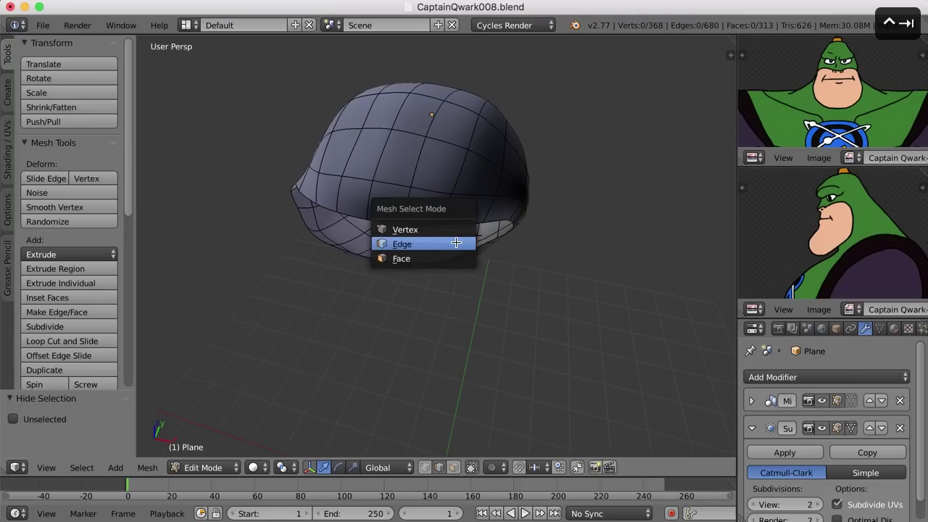
{"action": "key", "text": "3"}
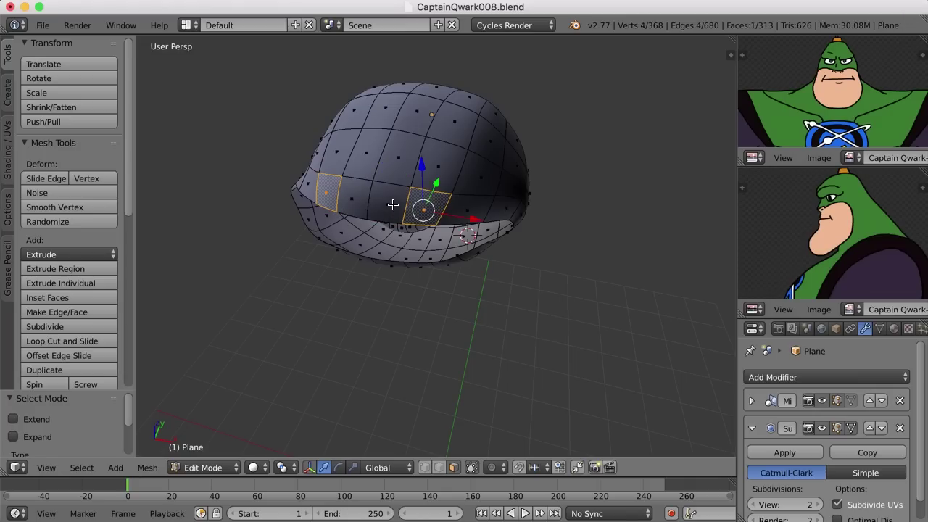
{"action": "left_click", "coordinate": [478, 170], "text": "shift"}
{"action": "left_click", "coordinate": [506, 168], "text": "shift"}
{"action": "left_click", "coordinate": [487, 145], "text": "shift"}
{"action": "middle_click_drag", "start_coordinate": [487, 145], "coordinate": [509, 142]}
Step: Add more top-band faces to the selection with circle select and individual picks
{"action": "key", "text": "c"}
{"action": "left_click_drag", "start_coordinate": [378, 219], "coordinate": [369, 218]}
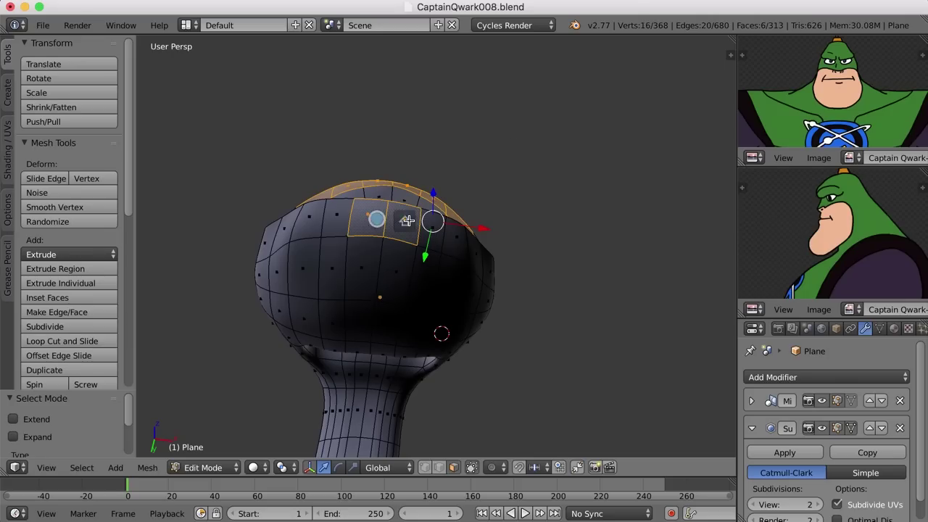
{"action": "key", "text": "Escape"}
{"action": "right_click", "coordinate": [443, 233], "text": "shift"}
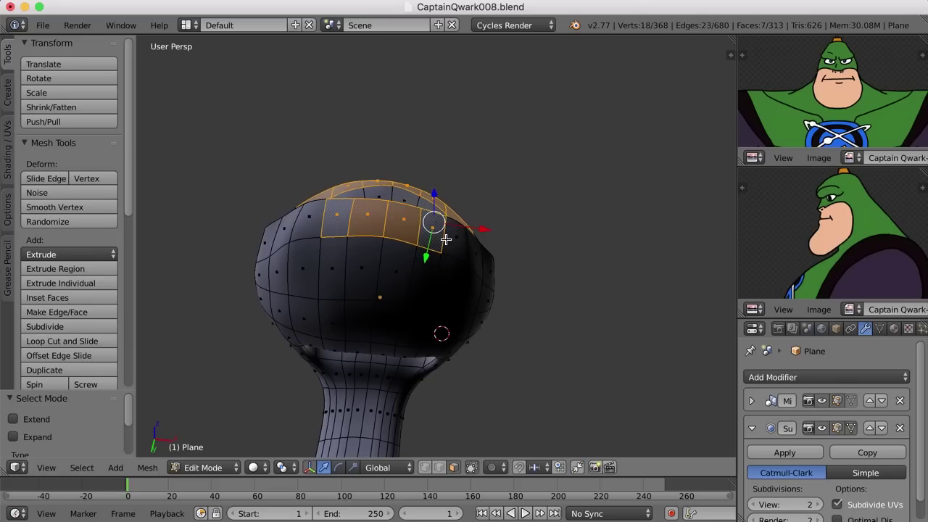
{"action": "right_click", "coordinate": [445, 238], "text": "shift"}
{"action": "right_click", "coordinate": [451, 281], "text": "shift"}
{"action": "middle_click_drag", "start_coordinate": [450, 281], "coordinate": [487, 288]}
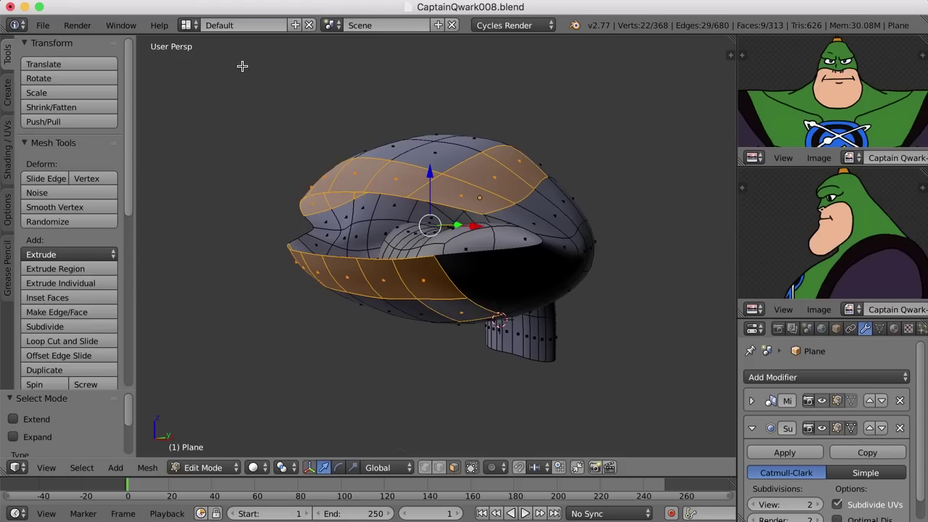
Step: Switch to the Character layout and add another lower-lip face to the selection
{"action": "left_click", "coordinate": [187, 27]}
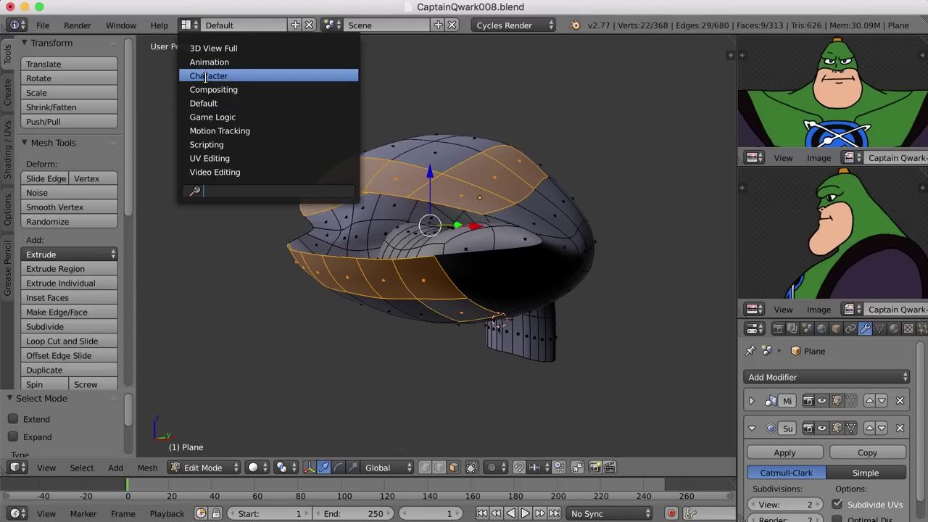
{"action": "left_click", "coordinate": [201, 75]}
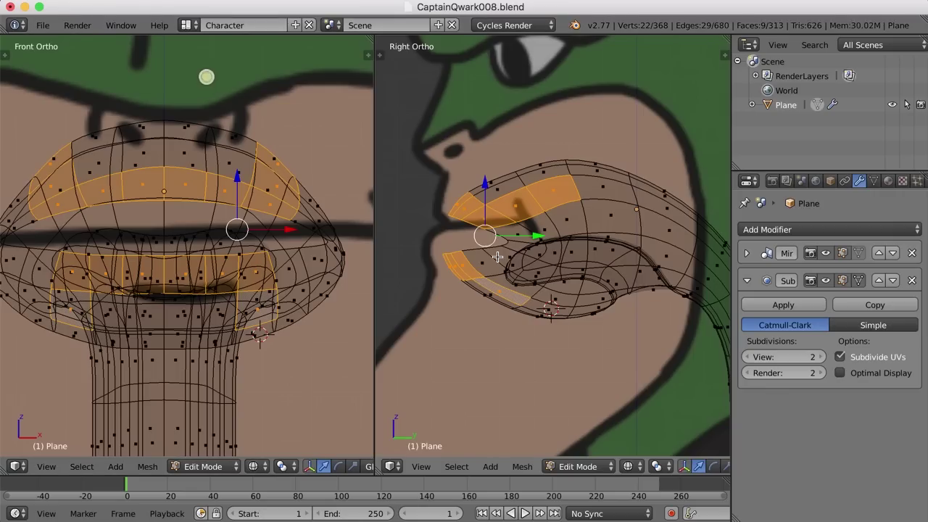
{"action": "left_click", "coordinate": [547, 307], "text": "shift"}
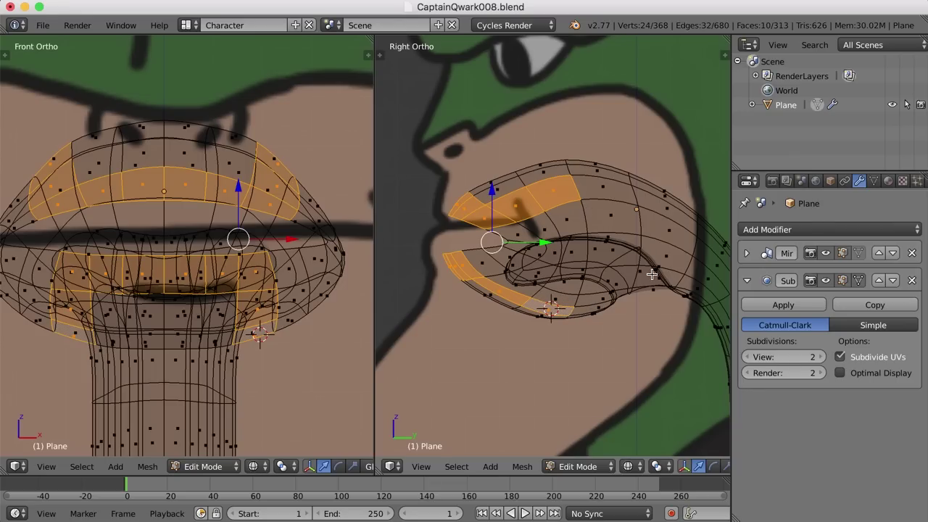
Step: Hide Subsurf in the viewport, then extrude the lip faces and flatten them along Z to about 0.11
{"action": "left_click", "coordinate": [825, 282]}
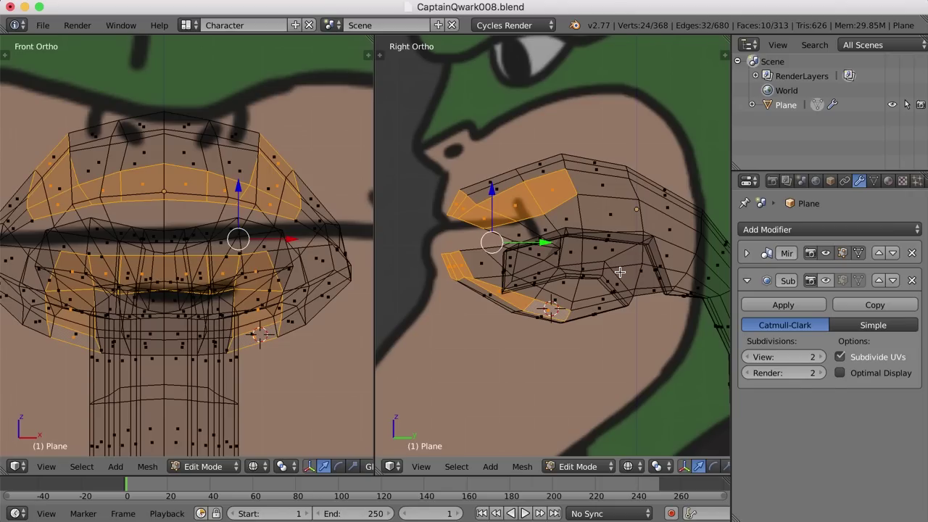
{"action": "key", "text": "e"}
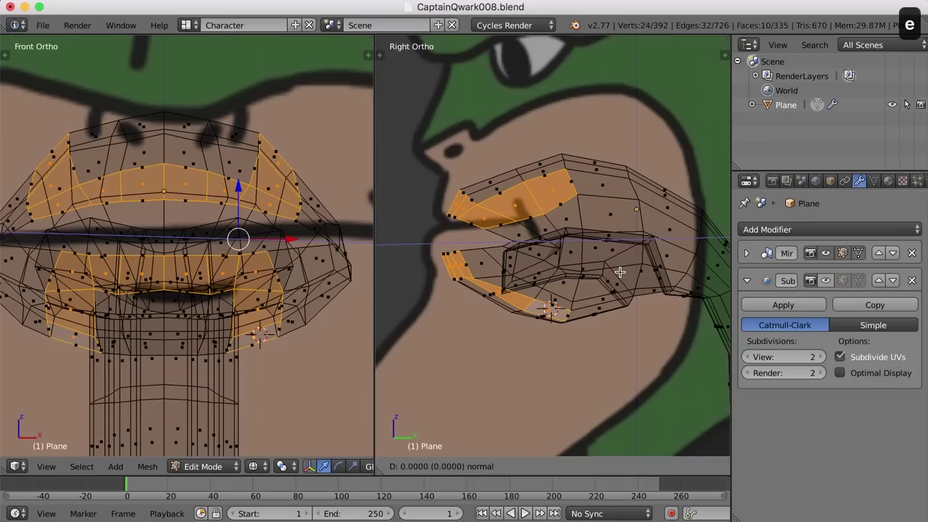
{"action": "left_click", "coordinate": [620, 271]}
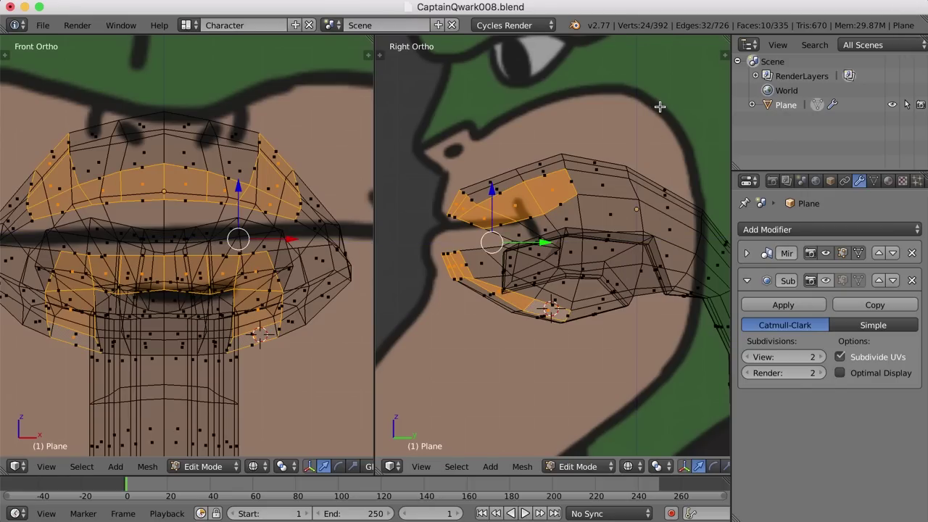
{"action": "key", "text": "s"}
{"action": "key", "text": "z"}
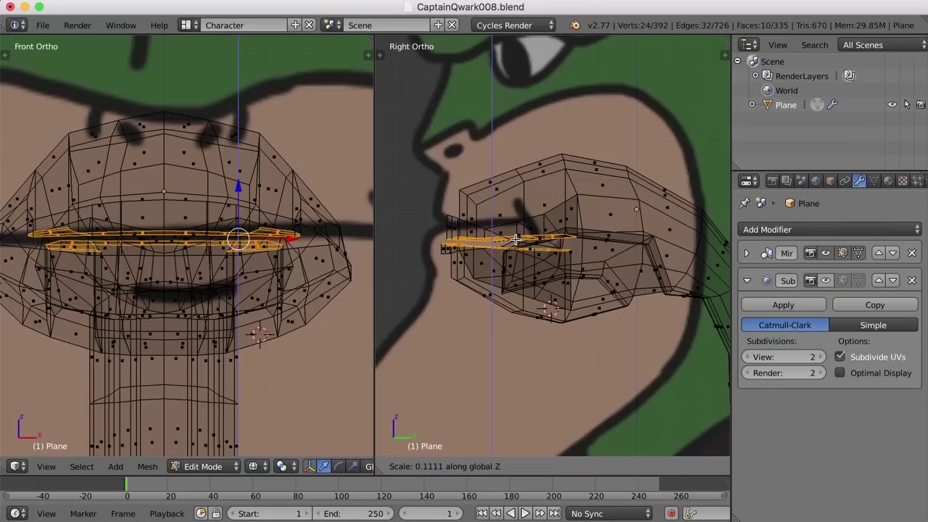
{"action": "left_click", "coordinate": [511, 240]}
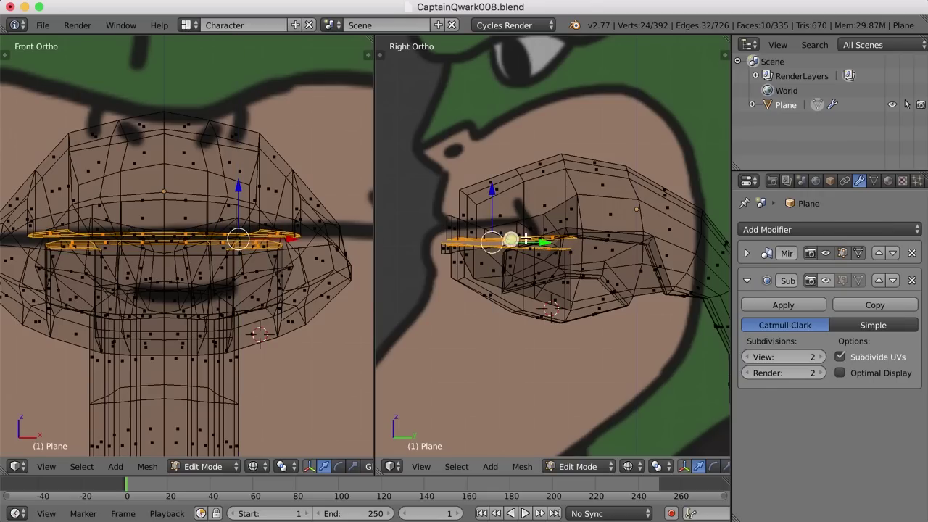
{"action": "scroll", "coordinate": [511, 239], "scroll_direction": "up", "scroll_amount": 2}
{"action": "mouse_move", "coordinate": [510, 239]}
{"action": "middle_mouse_down"}
{"action": "mouse_move", "coordinate": [514, 267]}
{"action": "mouse_move", "coordinate": [509, 244]}
{"action": "mouse_move", "coordinate": [493, 241]}
{"action": "middle_mouse_up"}
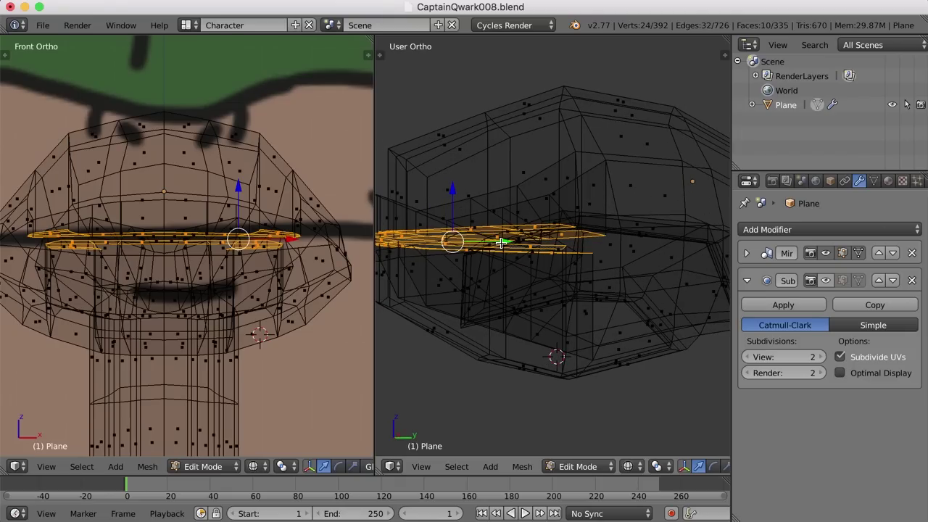
{"action": "key", "text": "KP_3"}
Step: Return to the Default layout, deselect everything, and view the head from above
{"action": "left_click", "coordinate": [186, 25]}
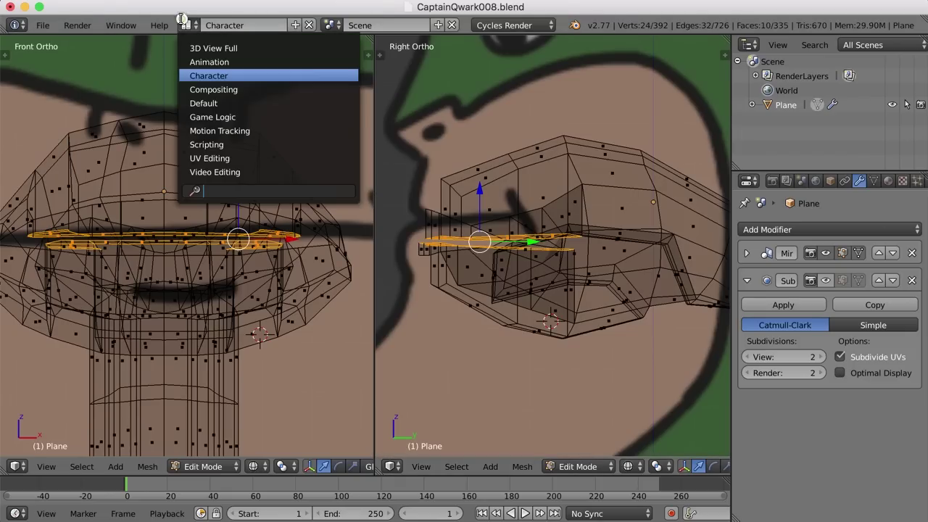
{"action": "left_click", "coordinate": [199, 102]}
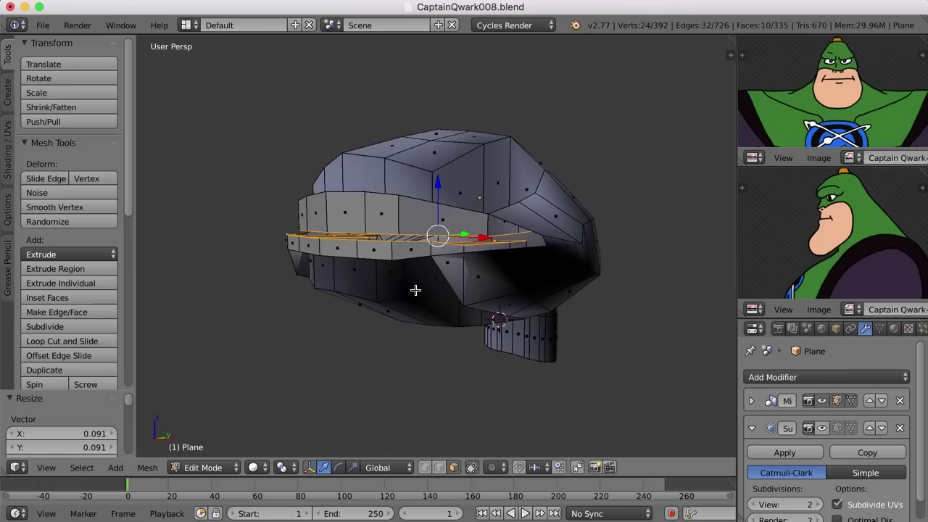
{"action": "middle_click_drag", "start_coordinate": [416, 288], "coordinate": [436, 338]}
{"action": "key", "text": "a"}
{"action": "middle_click_drag", "start_coordinate": [500, 326], "coordinate": [474, 222]}
Step: Select the five faces of the flat strip
{"action": "right_click", "coordinate": [486, 197]}
{"action": "right_click", "coordinate": [471, 225], "text": "shift"}
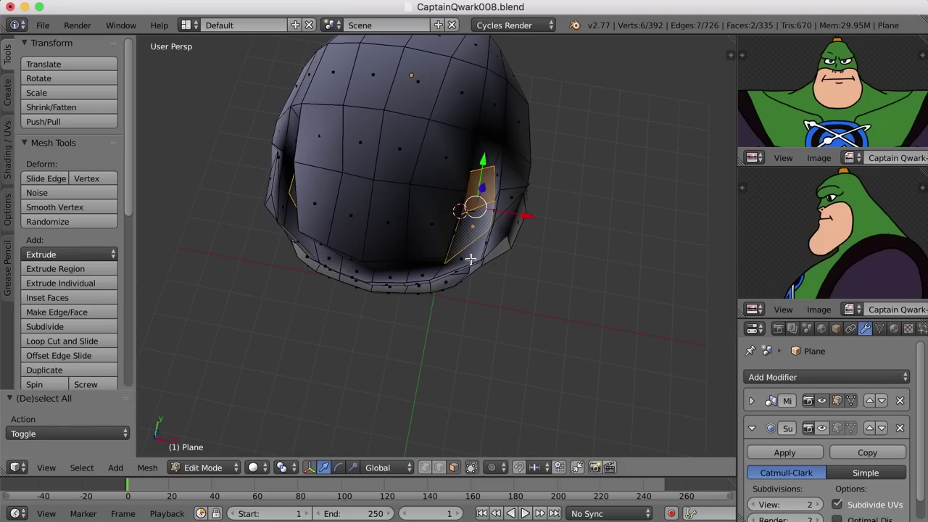
{"action": "right_click", "coordinate": [471, 255], "text": "shift"}
{"action": "right_click", "coordinate": [424, 274], "text": "shift"}
{"action": "right_click", "coordinate": [372, 275], "text": "shift"}
{"action": "middle_click_drag", "start_coordinate": [373, 276], "coordinate": [455, 269]}
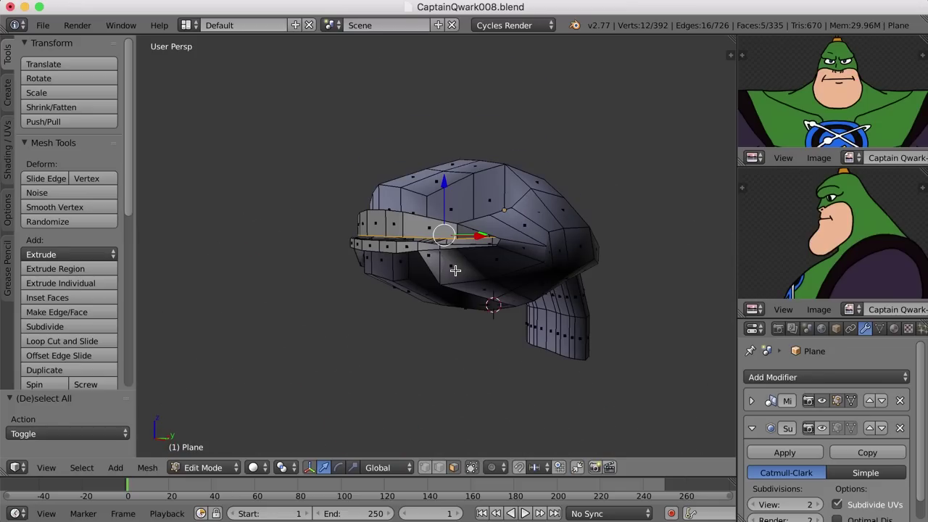
Step: Switch to the Character layout and raise the selected strip vertically
{"action": "left_click", "coordinate": [186, 25]}
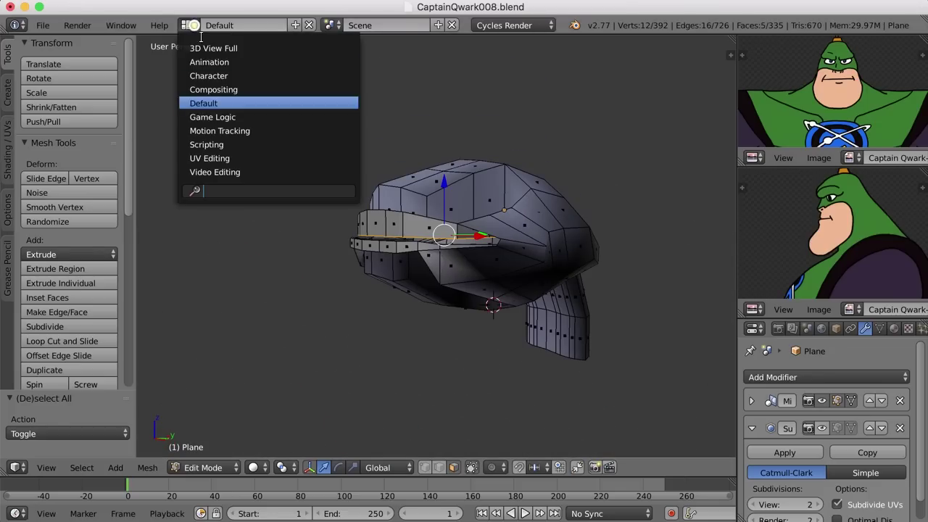
{"action": "left_click", "coordinate": [203, 75]}
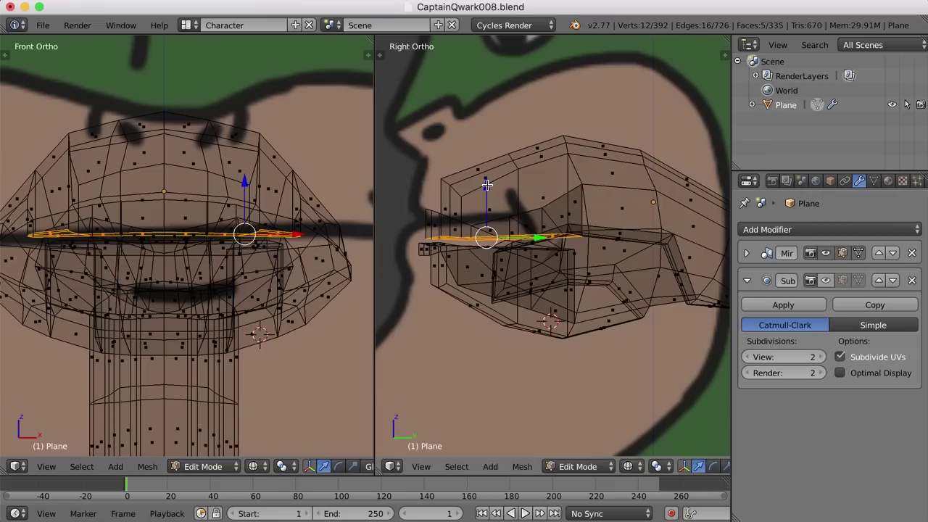
{"action": "left_click_drag", "start_coordinate": [487, 187], "coordinate": [493, 169]}
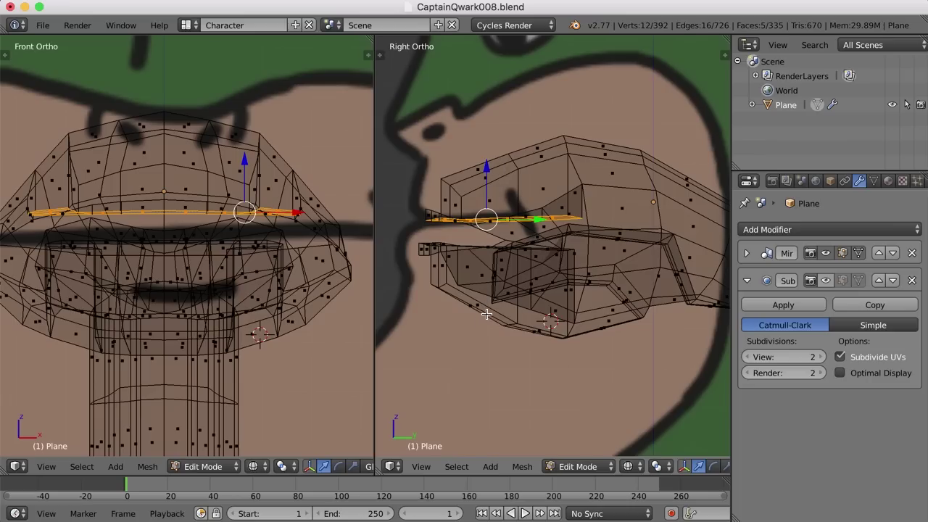
Step: Reselect the strip faces, including the mirrored half and the joining faces, in the side view
{"action": "key", "text": "z"}
{"action": "mouse_move", "coordinate": [487, 314]}
{"action": "middle_mouse_down"}
{"action": "mouse_move", "coordinate": [505, 314]}
{"action": "mouse_move", "coordinate": [592, 213]}
{"action": "middle_mouse_up"}
{"action": "right_click", "coordinate": [593, 216]}
{"action": "right_click", "coordinate": [563, 123], "text": "ctrl+alt+shift"}
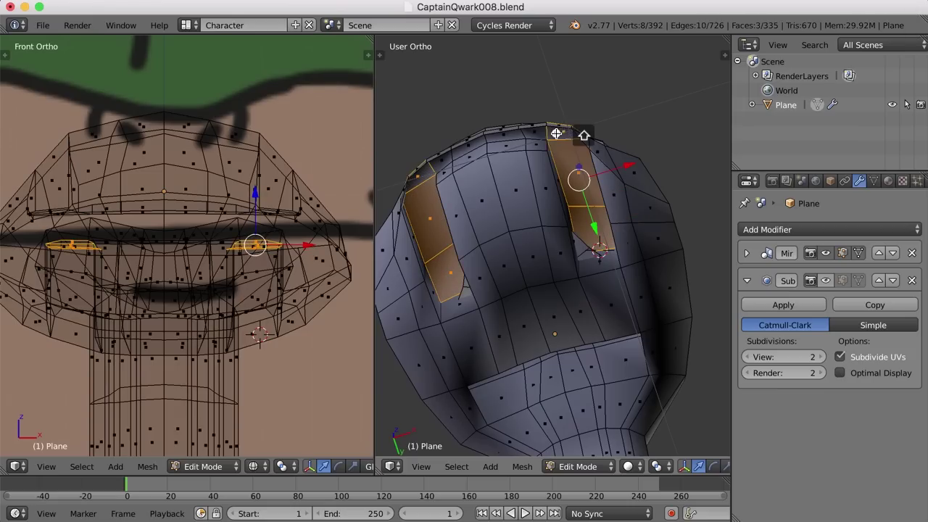
{"action": "right_click", "coordinate": [551, 133], "text": "shift"}
{"action": "right_click", "coordinate": [536, 138], "text": "shift"}
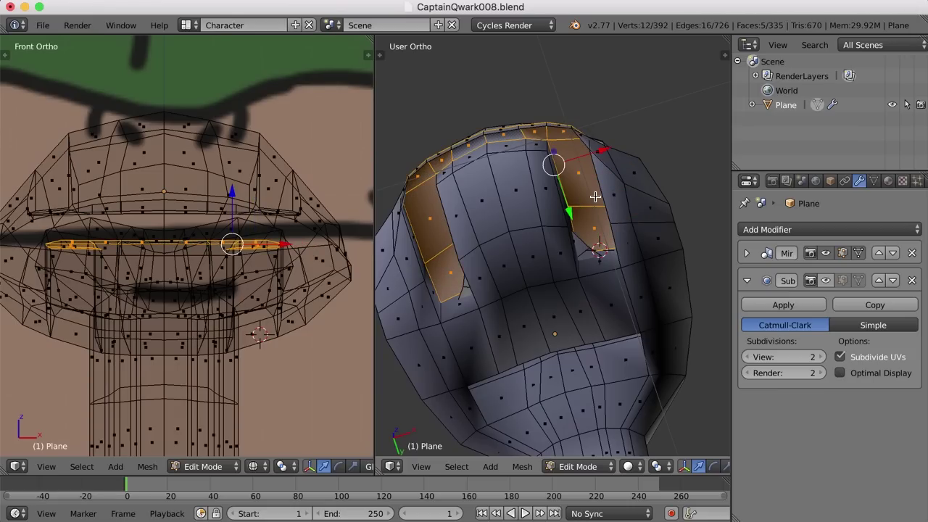
{"action": "key", "text": "KP_3"}
{"action": "key", "text": "z"}
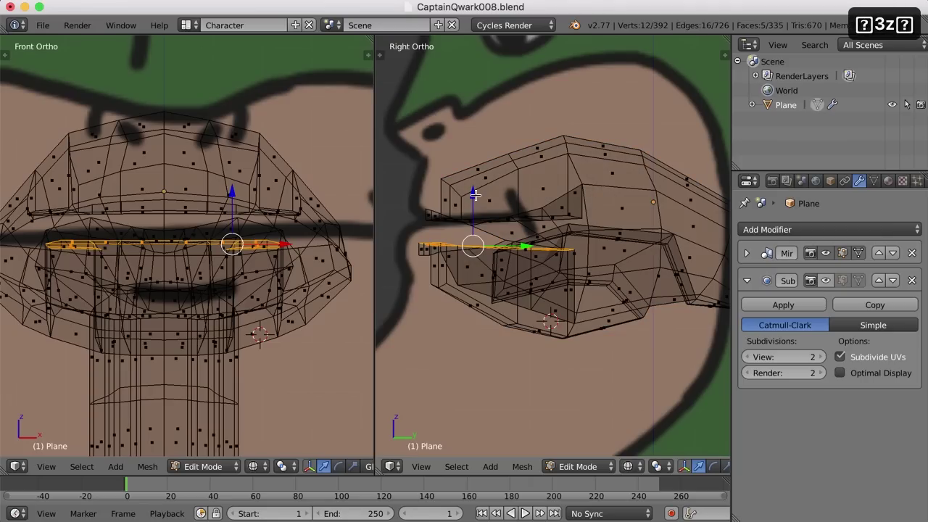
Step: Move the strip along Z so it lines up between the lips
{"action": "key", "text": "g"}
{"action": "key", "text": "z"}
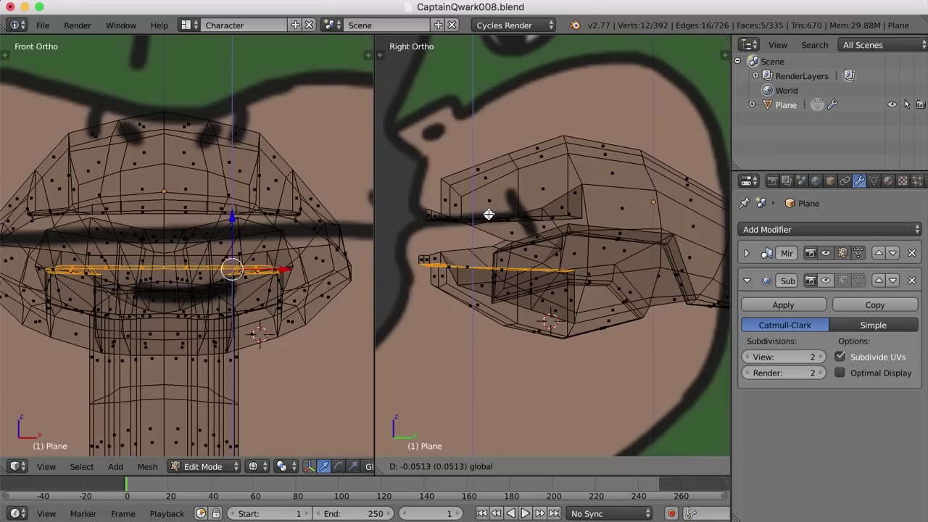
{"action": "left_click", "coordinate": [493, 195]}
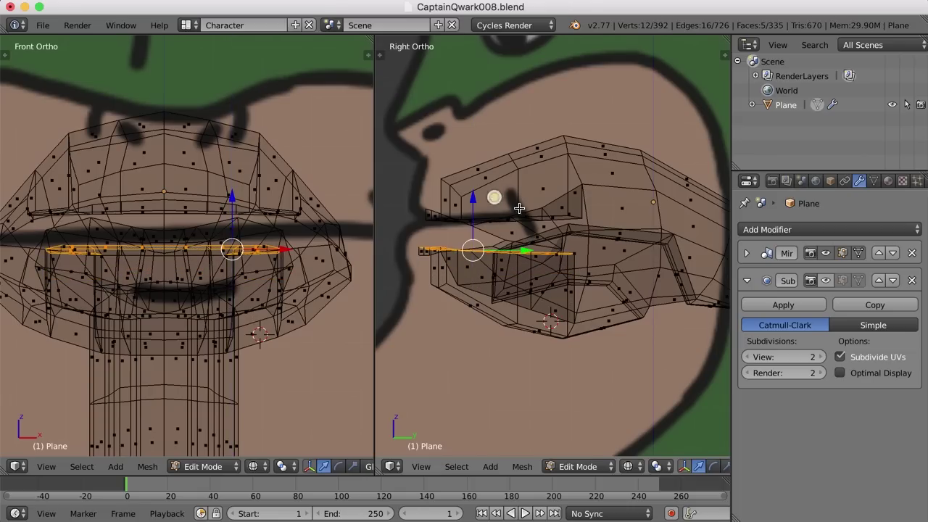
{"action": "left_click", "coordinate": [186, 24]}
Step: Return to the Default layout, deselect all, and re-enable Subsurf in the viewport
{"action": "left_click", "coordinate": [207, 103]}
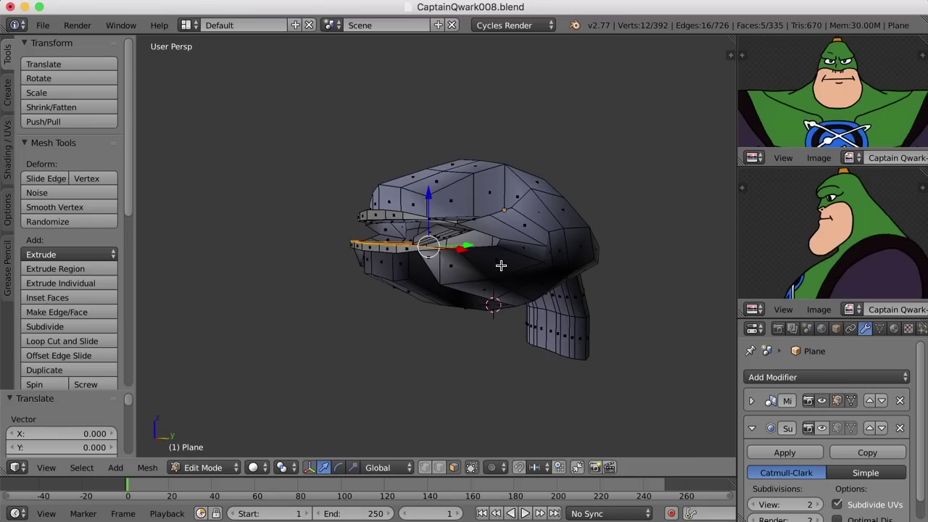
{"action": "key", "text": "a"}
{"action": "scroll", "coordinate": [519, 282], "scroll_direction": "down", "scroll_amount": 10}
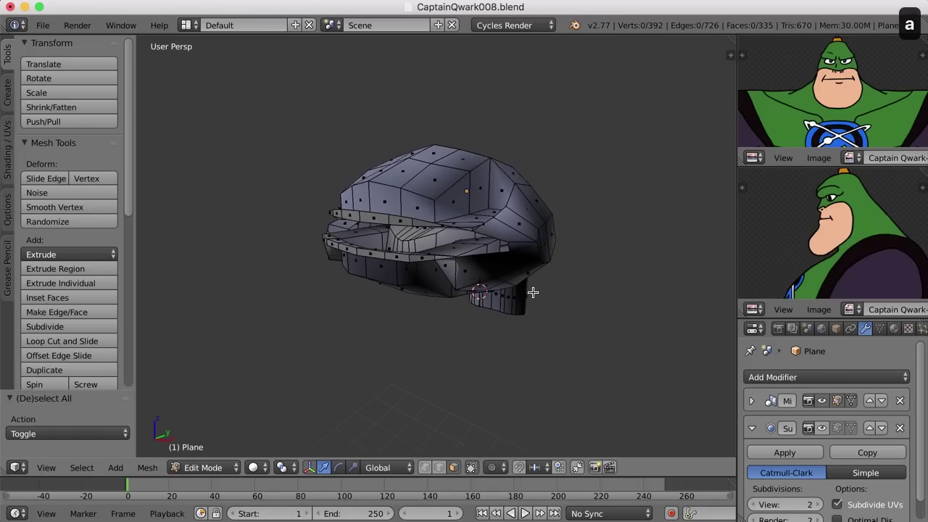
{"action": "left_click", "coordinate": [821, 428]}
{"action": "scroll", "coordinate": [486, 297], "scroll_direction": "up", "scroll_amount": 8}
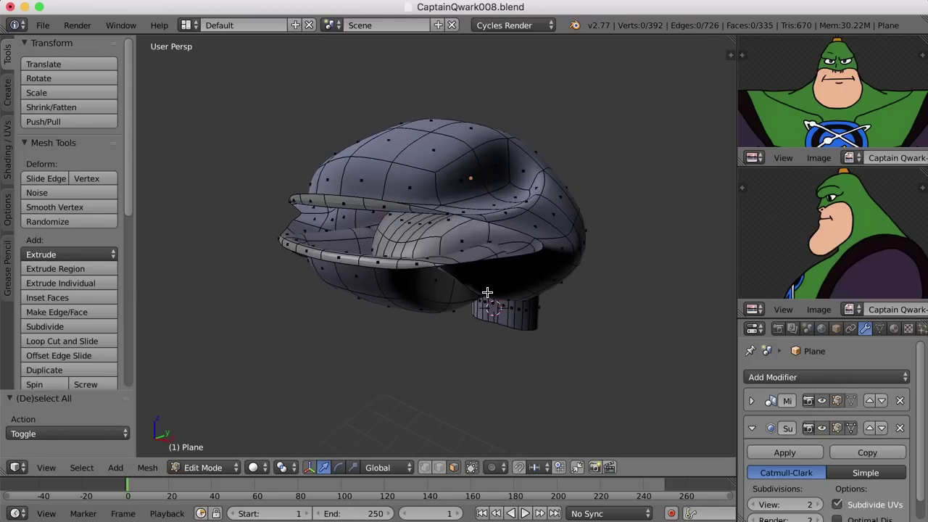
Step: Inspect the smoothed lips, chin and neck in Object Mode, then go back to Edit Mode
{"action": "key", "text": "Tab"}
{"action": "middle_click_drag", "start_coordinate": [490, 305], "coordinate": [466, 285]}
{"action": "scroll", "coordinate": [466, 284], "scroll_direction": "down", "scroll_amount": 3}
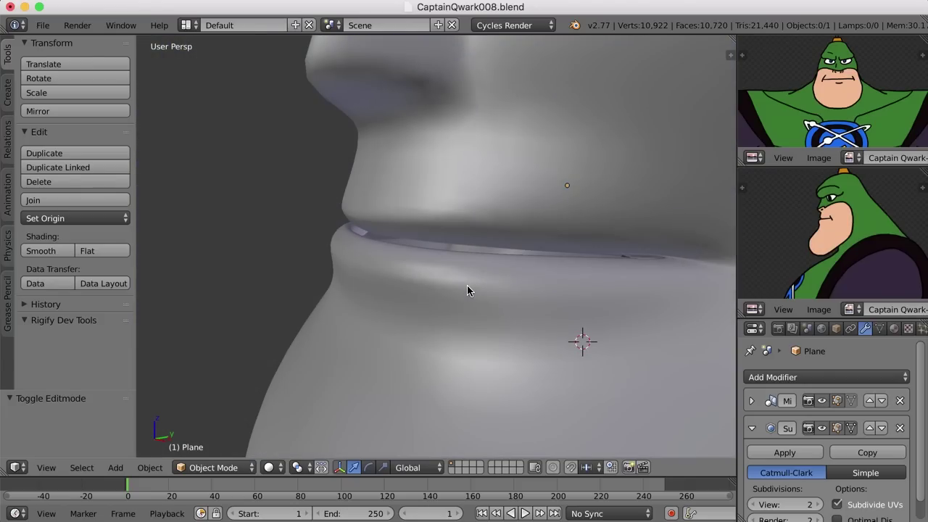
{"action": "middle_click_drag", "start_coordinate": [463, 287], "coordinate": [569, 297]}
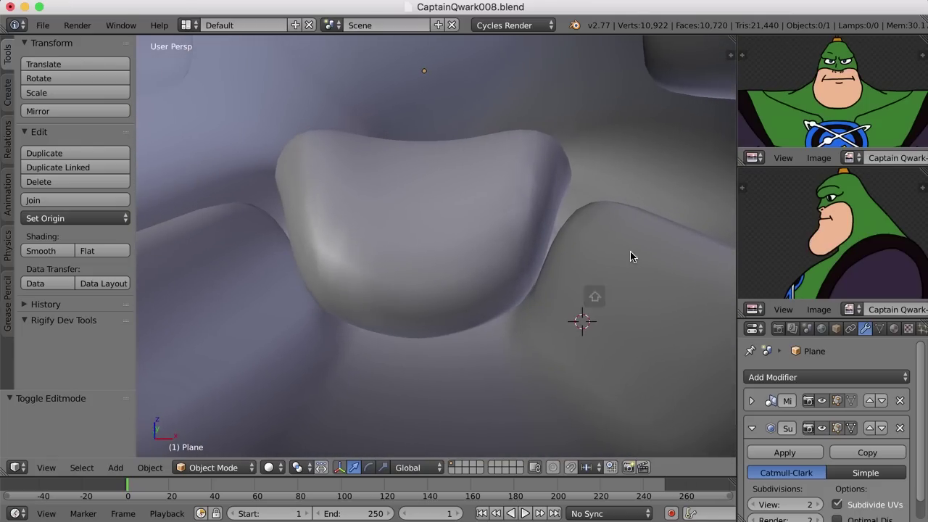
{"action": "key", "text": "Tab"}
Step: Nudge a face on the rounded lobe 0.047 along X, then deselect all
{"action": "middle_click_drag", "start_coordinate": [646, 252], "coordinate": [633, 224]}
{"action": "right_click", "coordinate": [630, 217]}
{"action": "left_click_drag", "start_coordinate": [666, 197], "coordinate": [704, 198]}
{"action": "middle_click_drag", "start_coordinate": [703, 197], "coordinate": [671, 232]}
{"action": "scroll", "coordinate": [652, 233], "scroll_direction": "down", "scroll_amount": 6}
{"action": "key", "text": "a"}
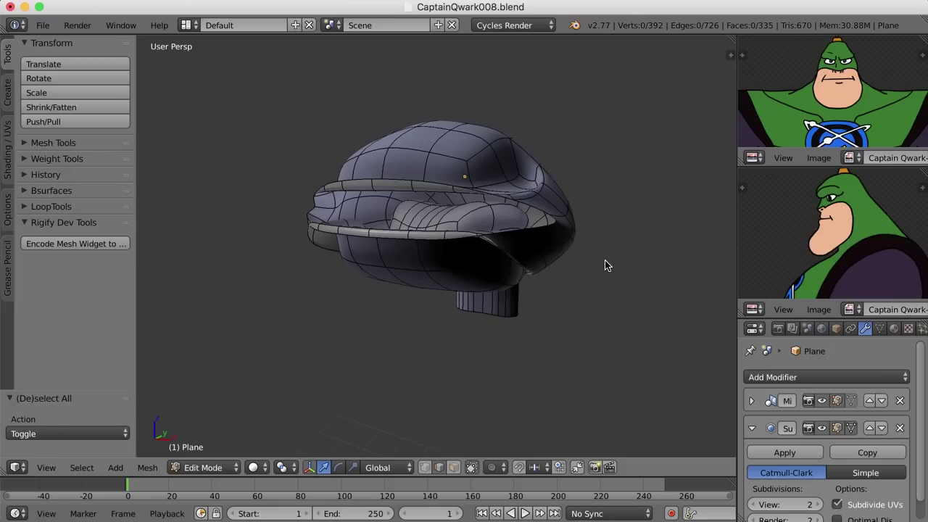
Step: Bring up the Captain Qwark image 02.jpg reference, zoom in twice on his face, then return to Blender
{"action": "key", "text": "super+Tab"}
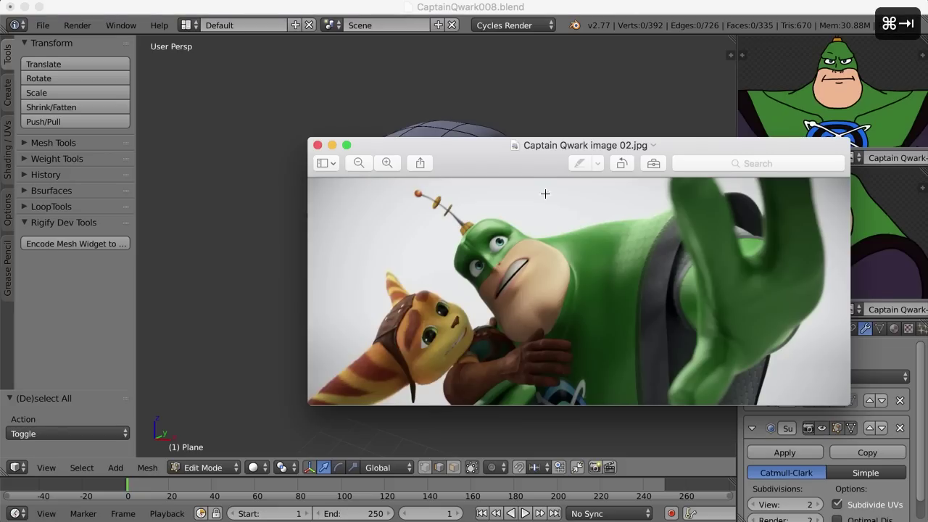
{"action": "left_click_drag", "start_coordinate": [527, 163], "coordinate": [397, 81]}
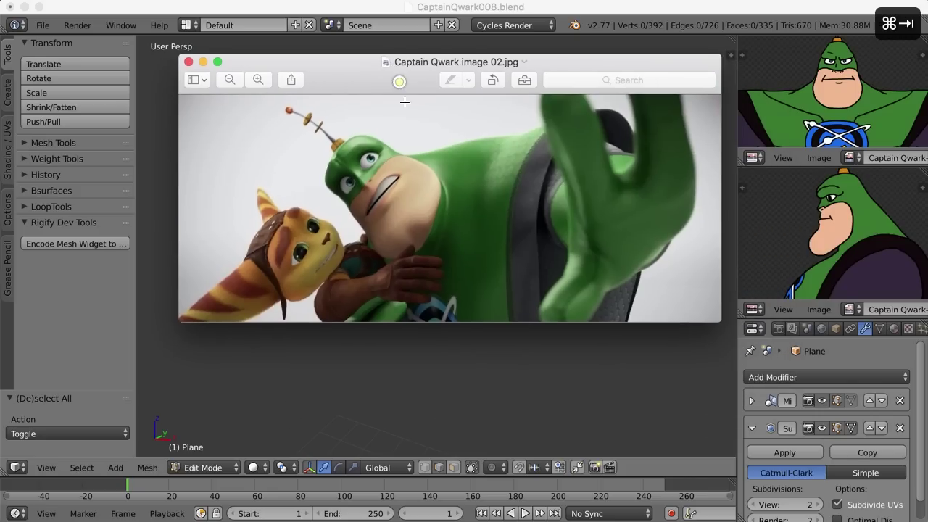
{"action": "left_click", "coordinate": [257, 80]}
{"action": "left_click", "coordinate": [257, 80]}
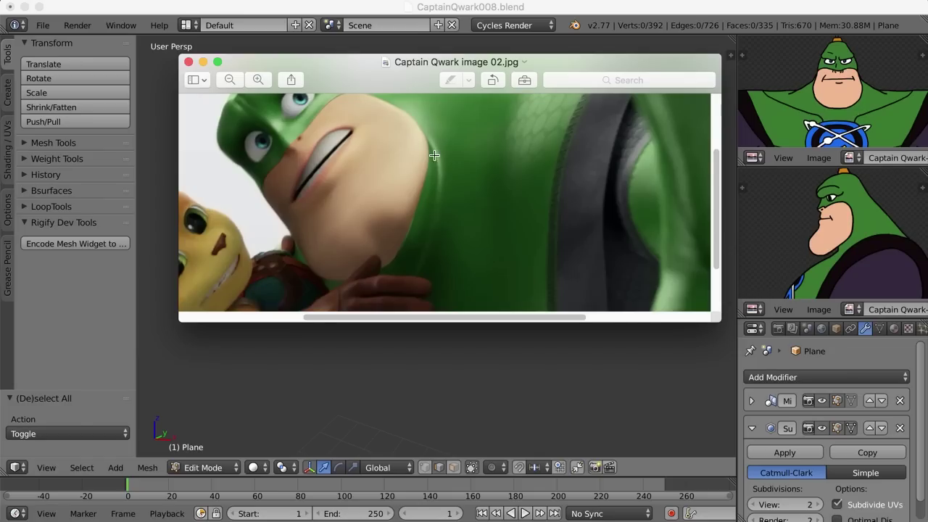
{"action": "left_click", "coordinate": [240, 9]}
Step: Leave Edit Mode and switch to an empty layer, hiding the head
{"action": "key", "text": "Tab"}
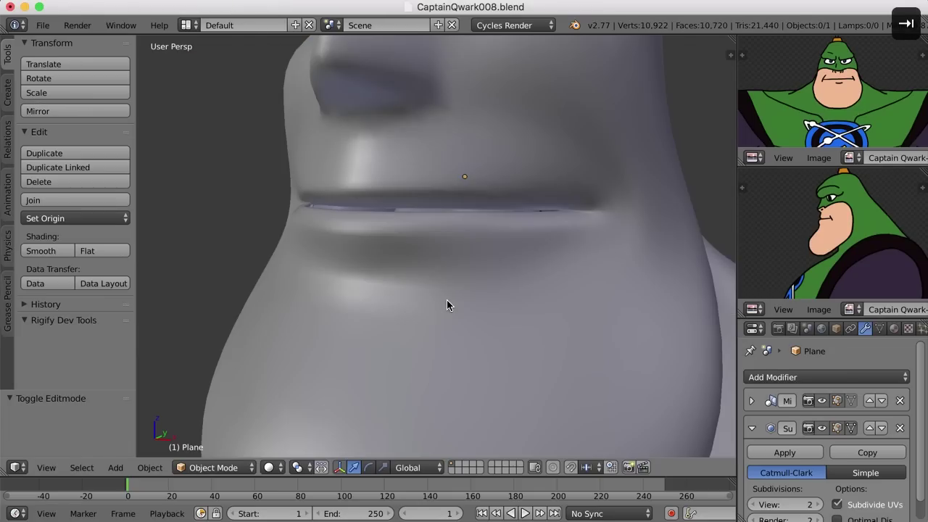
{"action": "scroll", "coordinate": [448, 298], "scroll_direction": "down", "scroll_amount": 3}
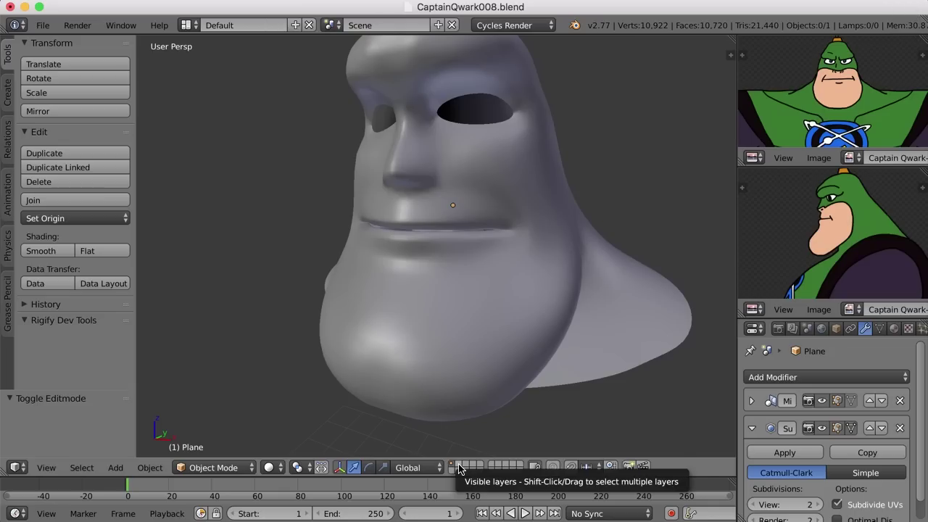
{"action": "left_click", "coordinate": [459, 470]}
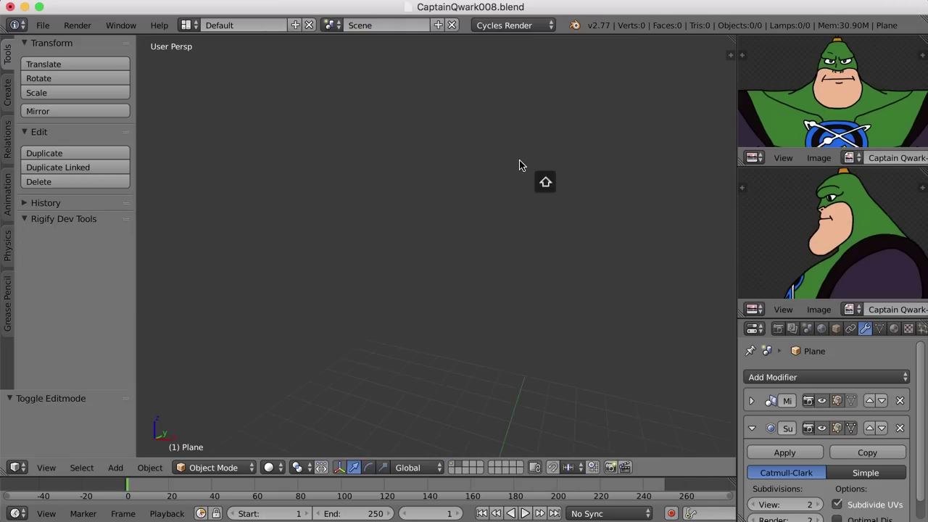
{"action": "middle_click_drag", "start_coordinate": [509, 246], "coordinate": [517, 185], "text": "shift"}
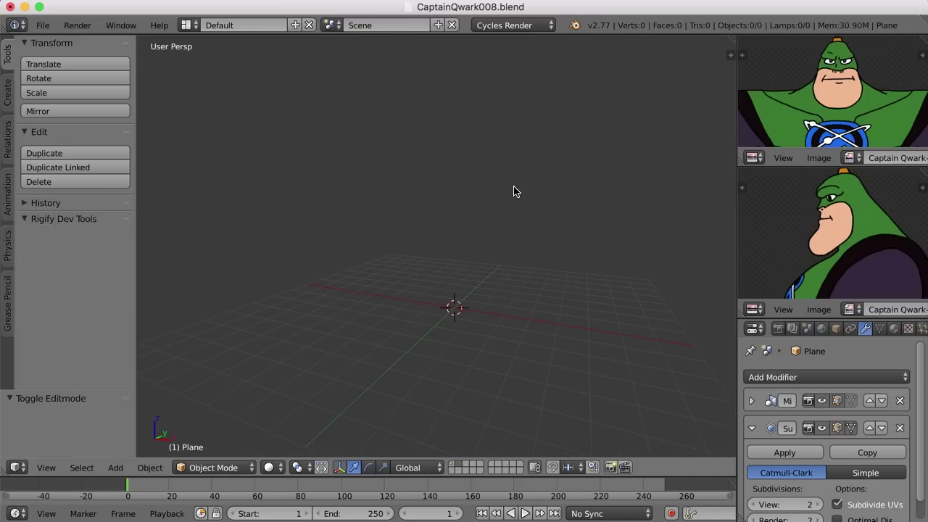
Step: Add a 32-vertex cylinder and set its Cap Fill Type to Nothing
{"action": "left_click", "coordinate": [6, 93]}
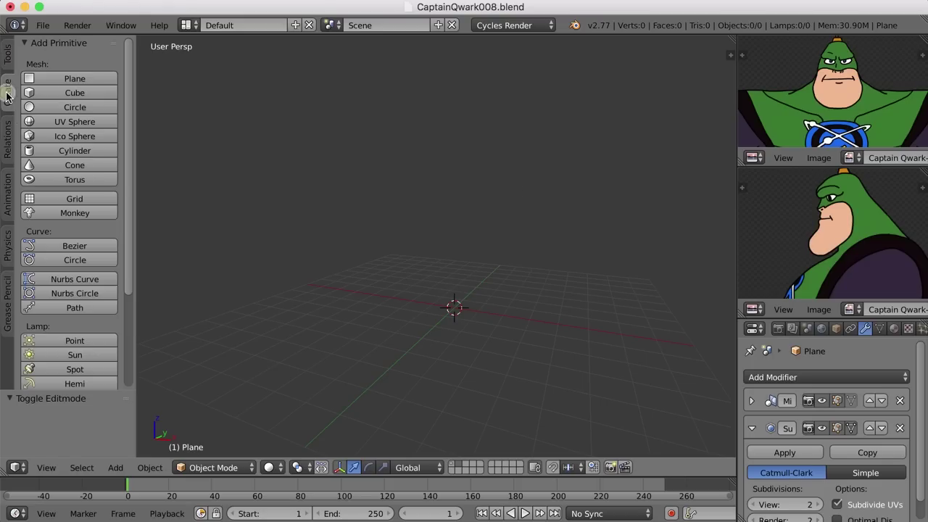
{"action": "left_click", "coordinate": [90, 149]}
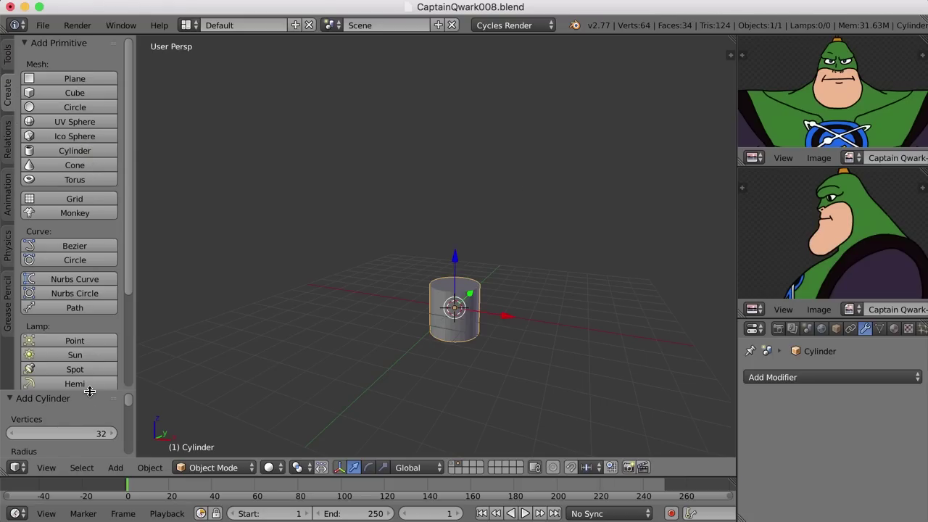
{"action": "left_click_drag", "start_coordinate": [90, 391], "coordinate": [110, 256]}
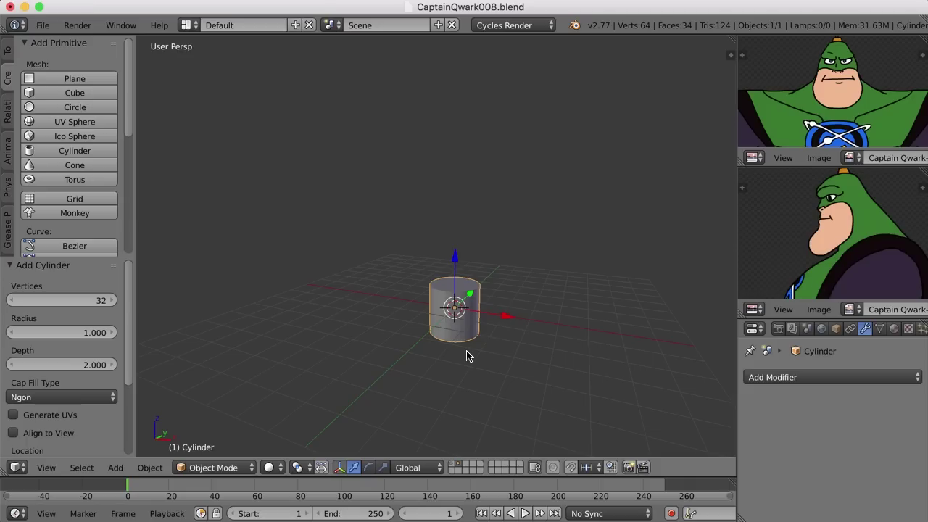
{"action": "middle_click_drag", "start_coordinate": [467, 355], "coordinate": [472, 311], "text": "shift"}
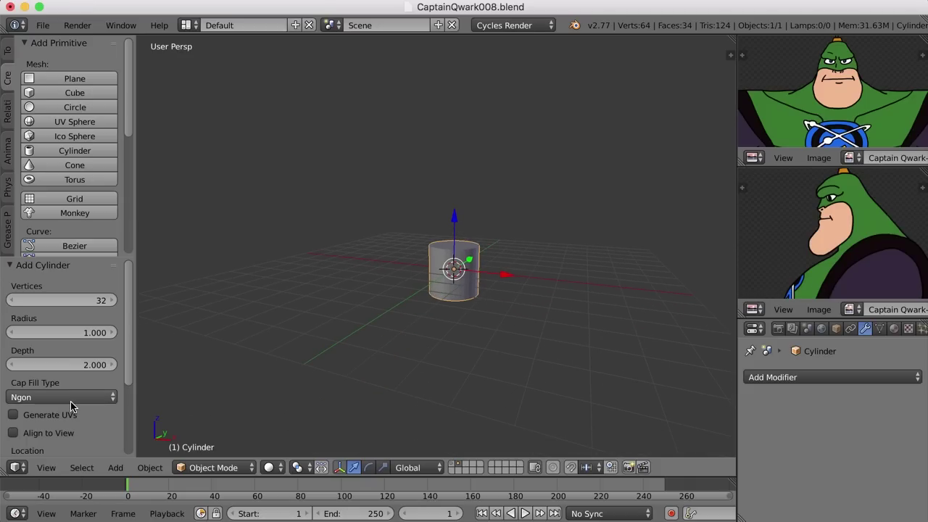
{"action": "scroll", "coordinate": [445, 270], "scroll_direction": "up", "scroll_amount": 4}
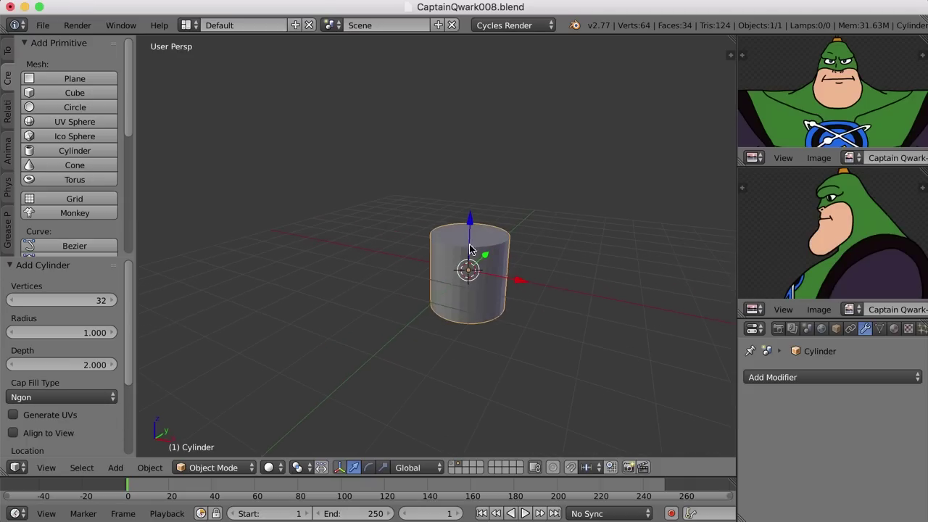
{"action": "left_click", "coordinate": [69, 404]}
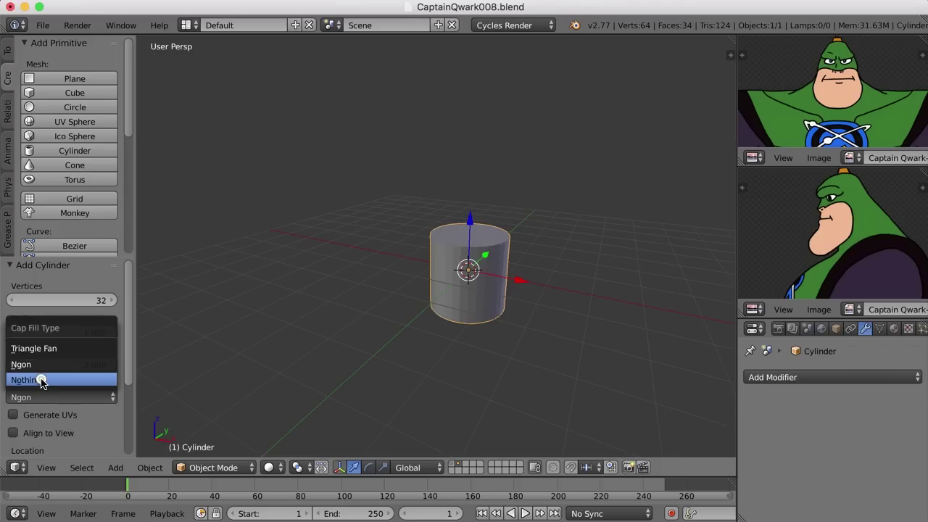
{"action": "left_click", "coordinate": [40, 380]}
{"action": "scroll", "coordinate": [424, 302], "scroll_direction": "up", "scroll_amount": 2}
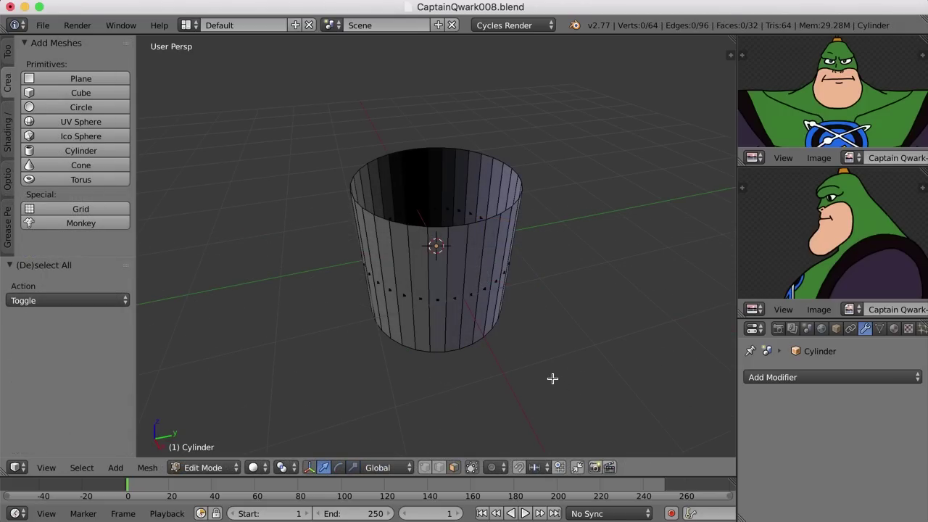
Step: Delete the faces on one half of the cylinder, leaving a 16-face shell, then return to Object Mode
{"action": "middle_click_drag", "start_coordinate": [552, 378], "coordinate": [527, 357]}
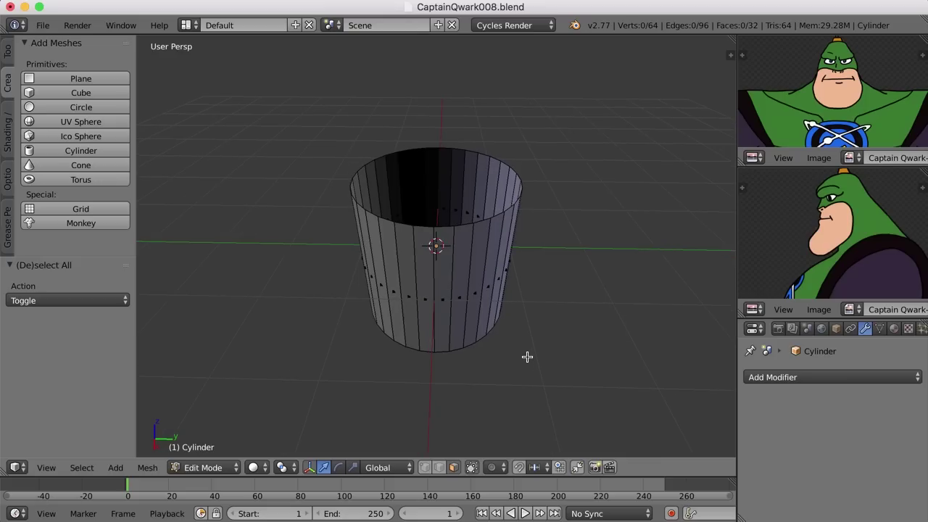
{"action": "right_click", "coordinate": [439, 300]}
{"action": "middle_click_drag", "start_coordinate": [577, 292], "coordinate": [576, 310]}
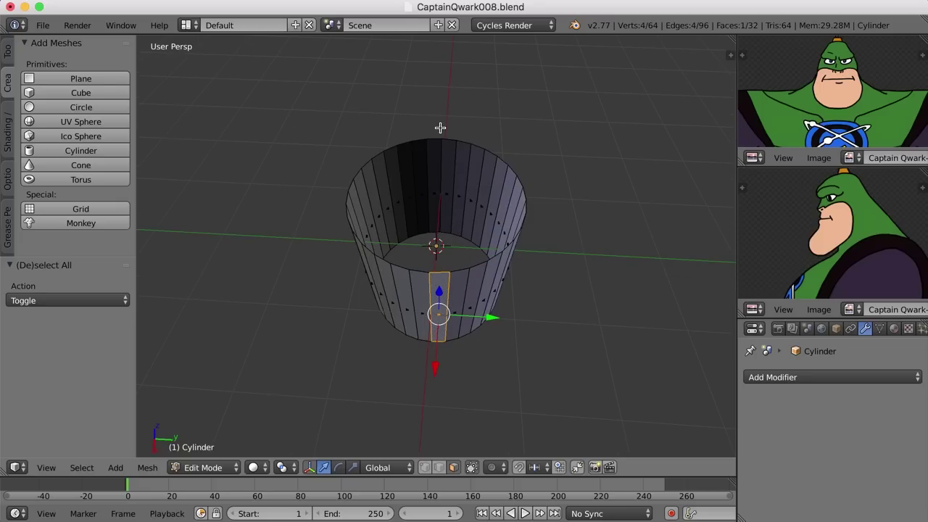
{"action": "right_click", "coordinate": [451, 167], "text": "ctrl"}
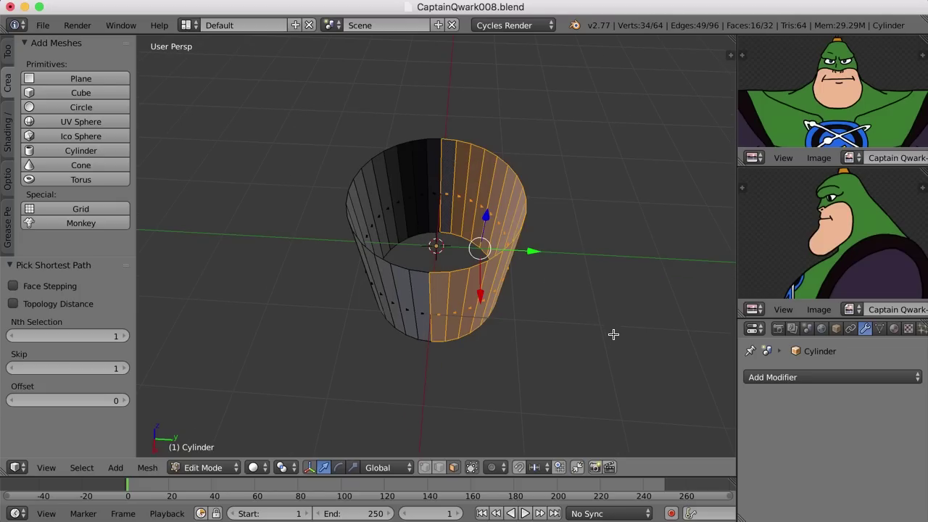
{"action": "middle_click_drag", "start_coordinate": [613, 336], "coordinate": [600, 315]}
{"action": "key", "text": "x"}
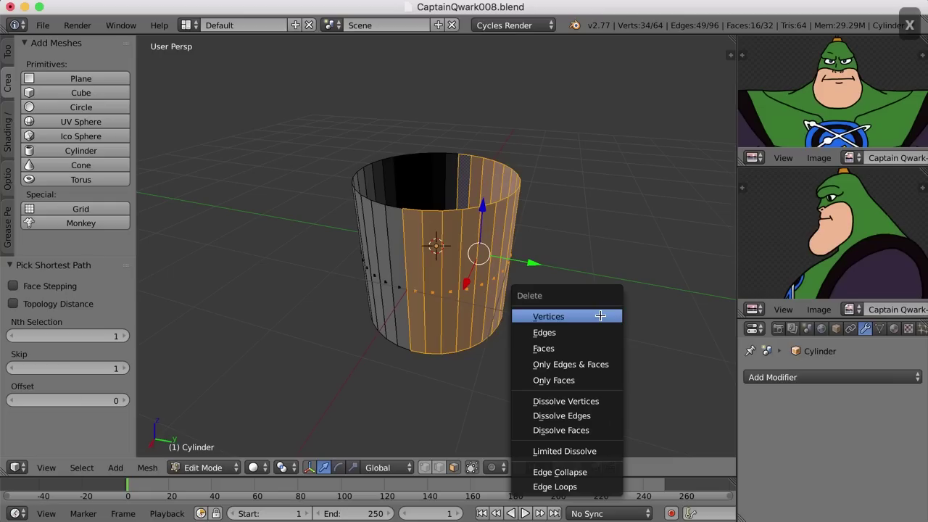
{"action": "left_click", "coordinate": [575, 351]}
{"action": "middle_click_drag", "start_coordinate": [468, 269], "coordinate": [535, 251]}
{"action": "key", "text": "Tab"}
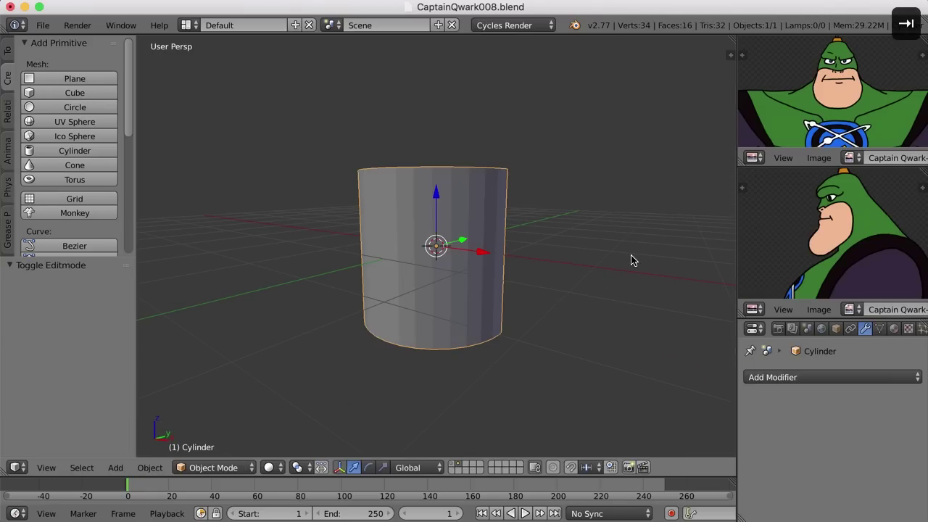
Step: Flatten the half-cylinder along Z to about 0.203 of its height
{"action": "key", "text": "s"}
{"action": "key", "text": "z"}
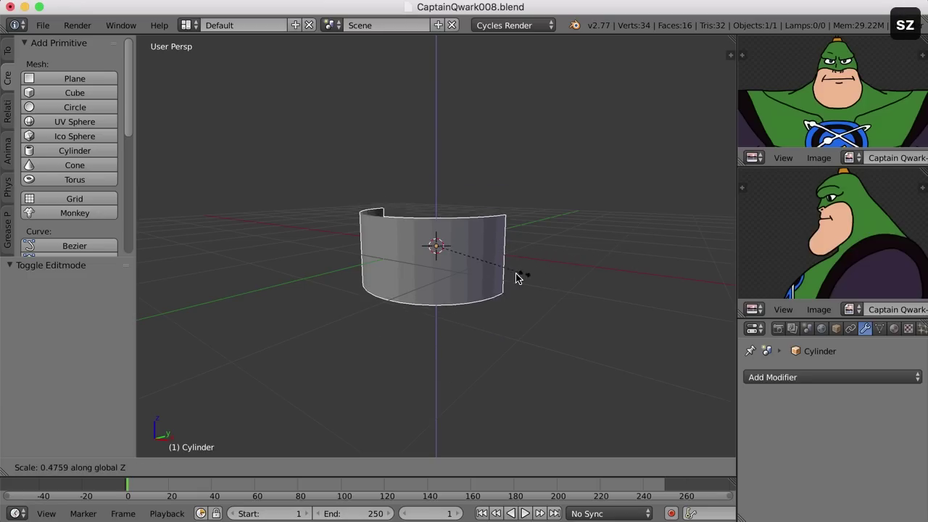
{"action": "left_click", "coordinate": [464, 273]}
{"action": "middle_click_drag", "start_coordinate": [481, 278], "coordinate": [468, 341]}
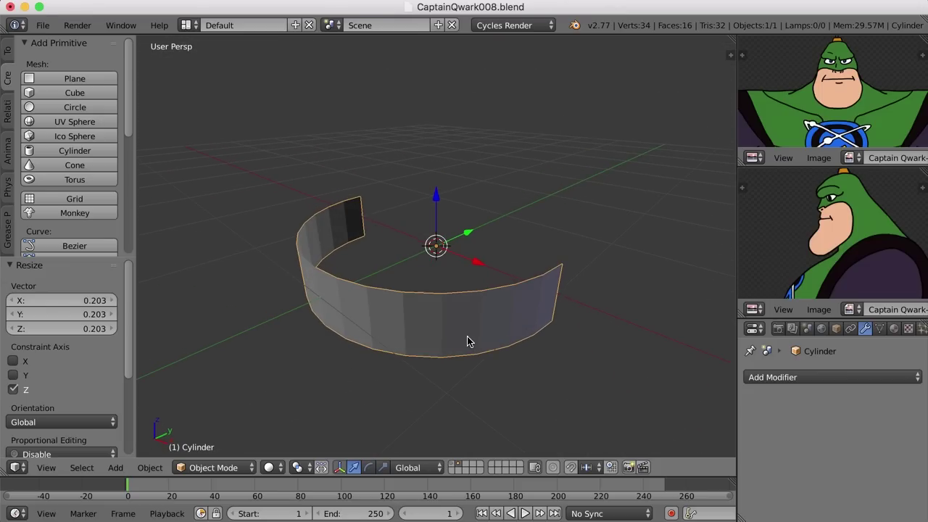
Step: Add a Solidify modifier with 0.07 thickness and apply it
{"action": "left_click", "coordinate": [778, 377]}
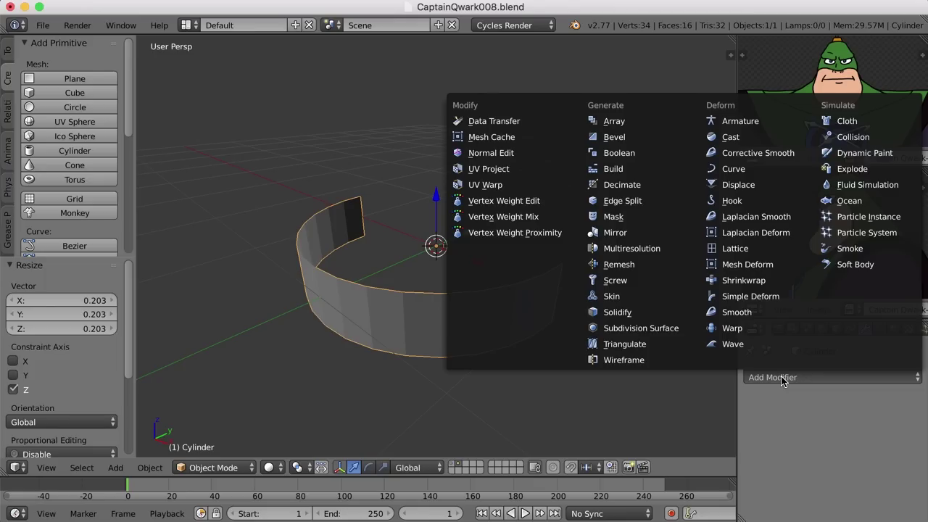
{"action": "left_click", "coordinate": [629, 313]}
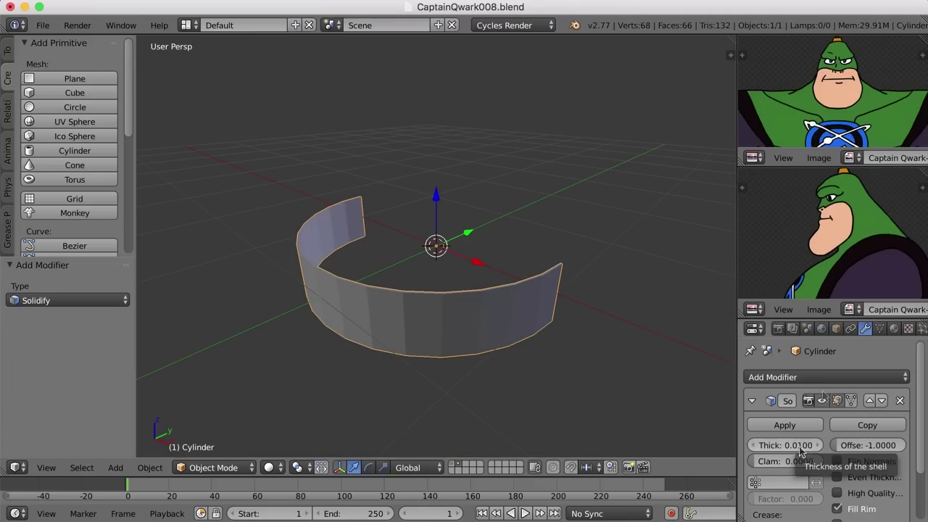
{"action": "mouse_move", "coordinate": [779, 444]}
{"action": "left_mouse_down"}
{"action": "mouse_move", "coordinate": [814, 444]}
{"action": "mouse_move", "coordinate": [780, 445]}
{"action": "left_mouse_up"}
{"action": "mouse_move", "coordinate": [480, 399]}
{"action": "middle_mouse_down"}
{"action": "mouse_move", "coordinate": [487, 344]}
{"action": "mouse_move", "coordinate": [494, 407]}
{"action": "middle_mouse_up"}
{"action": "left_click", "coordinate": [781, 427]}
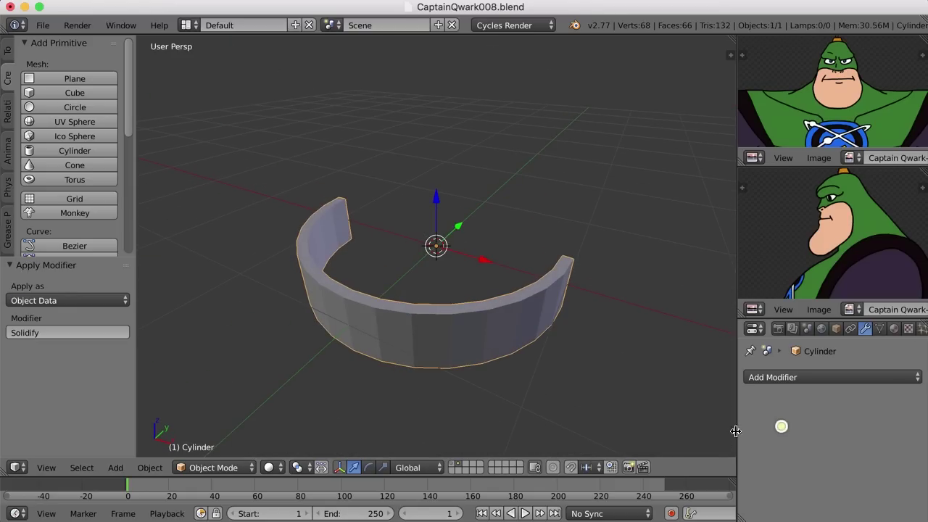
{"action": "key", "text": "Tab"}
{"action": "key", "text": "Tab"}
{"action": "middle_click_drag", "start_coordinate": [575, 408], "coordinate": [548, 386]}
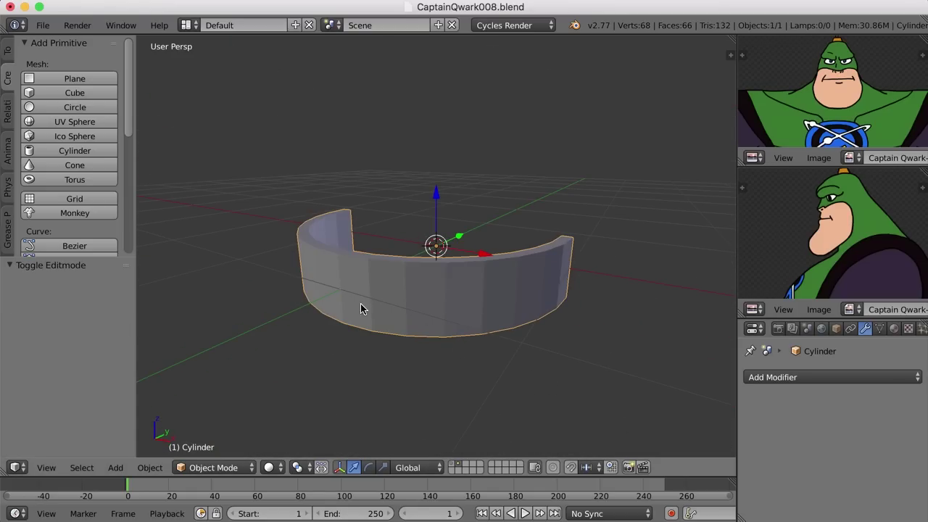
Step: Add a Subdivision Surface modifier with View level 2 and smooth-shade the band
{"action": "mouse_move", "coordinate": [422, 337]}
{"action": "middle_mouse_down"}
{"action": "mouse_move", "coordinate": [437, 337]}
{"action": "mouse_move", "coordinate": [433, 306]}
{"action": "mouse_move", "coordinate": [428, 340]}
{"action": "middle_mouse_up"}
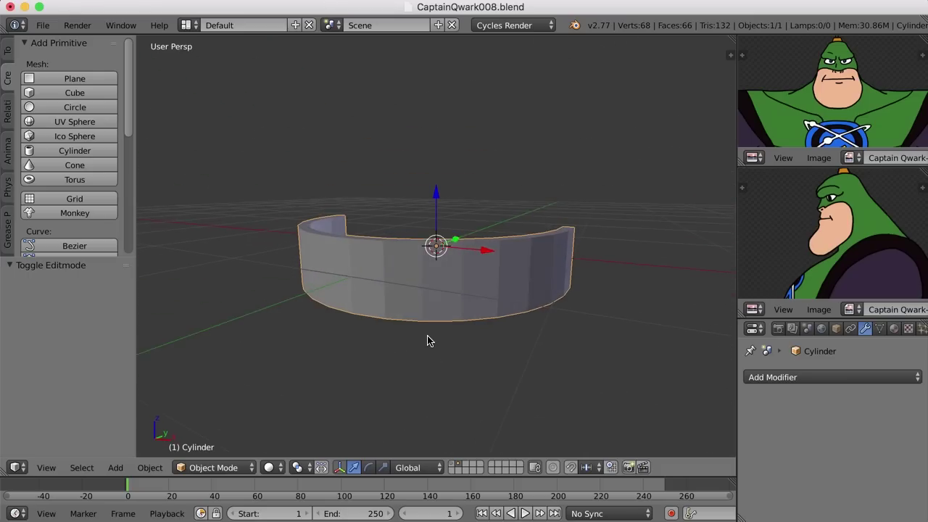
{"action": "left_click", "coordinate": [795, 377]}
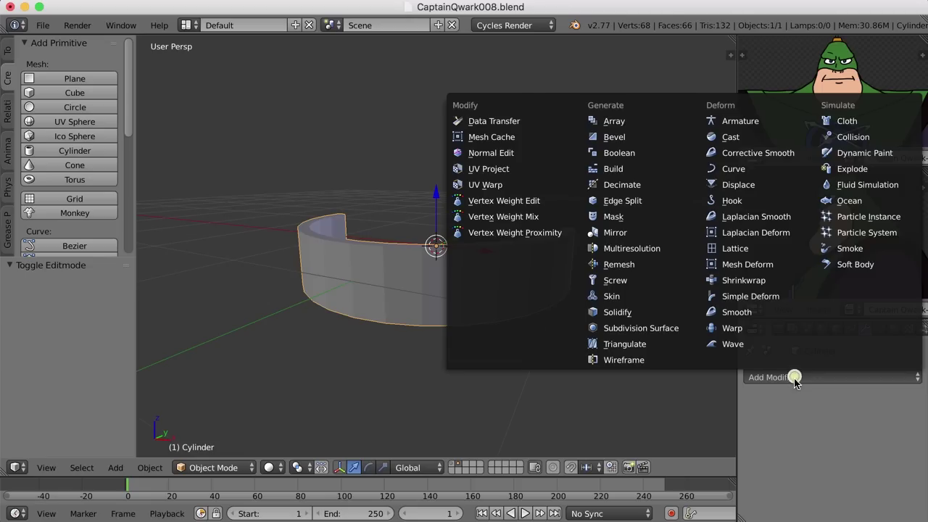
{"action": "left_click", "coordinate": [667, 330]}
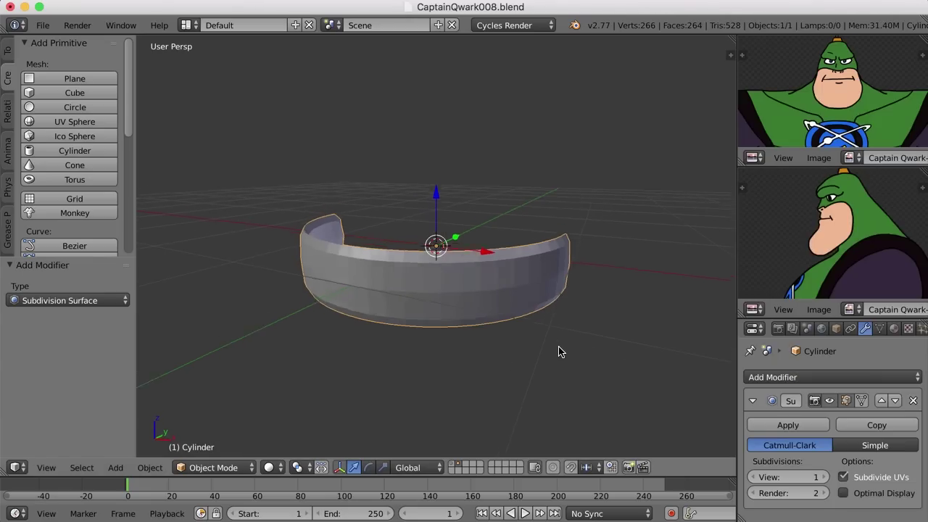
{"action": "left_click", "coordinate": [824, 477]}
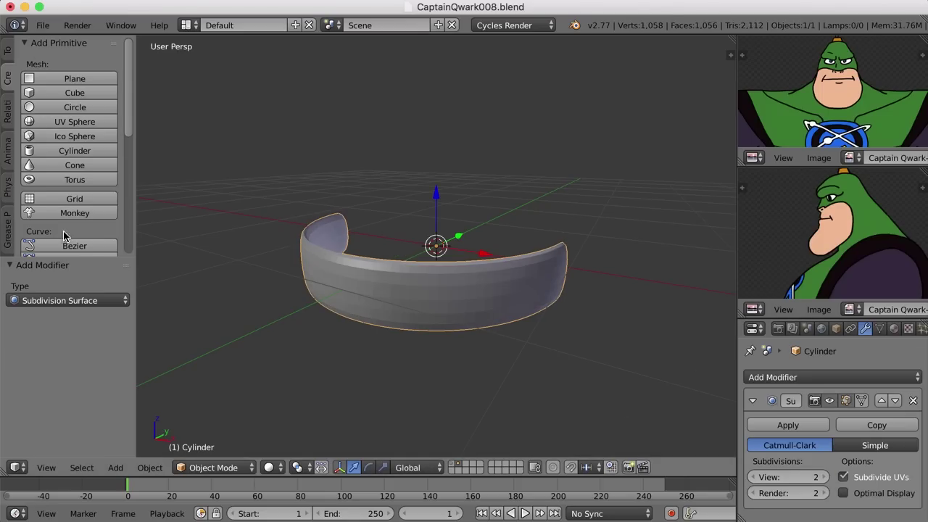
{"action": "left_click_drag", "start_coordinate": [70, 264], "coordinate": [82, 383]}
{"action": "left_click", "coordinate": [8, 55]}
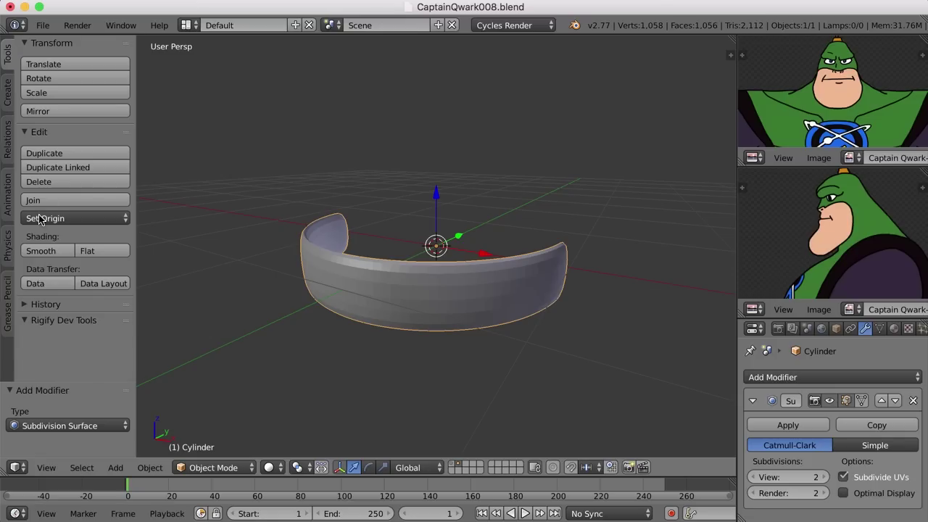
{"action": "left_click", "coordinate": [41, 251]}
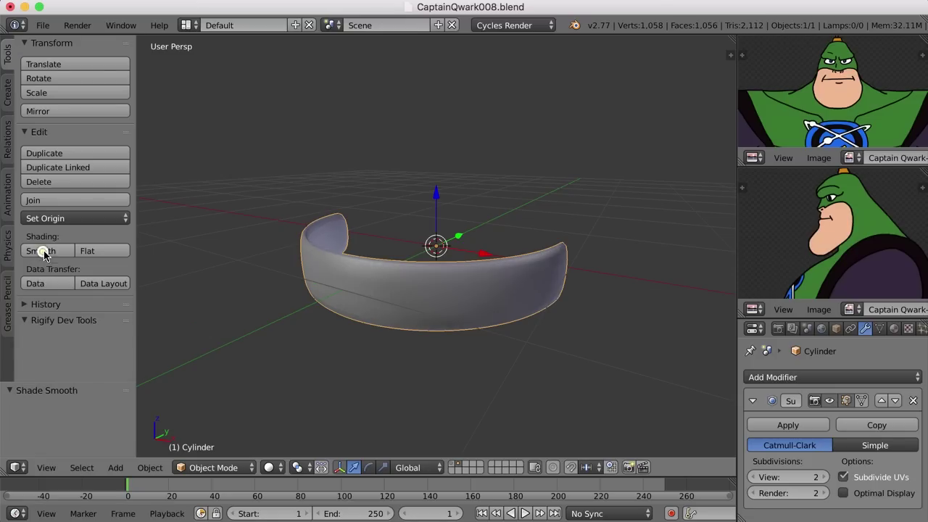
{"action": "mouse_move", "coordinate": [402, 365]}
{"action": "middle_mouse_down"}
{"action": "mouse_move", "coordinate": [345, 361]}
{"action": "mouse_move", "coordinate": [346, 368]}
{"action": "middle_mouse_up"}
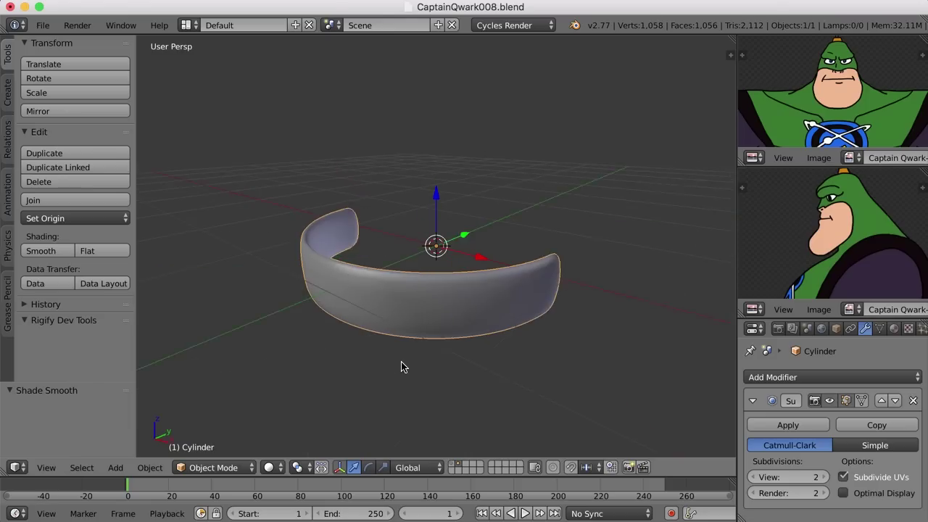
Step: In Edit Mode, add a loop cut and slide it up near the band's top edge
{"action": "key", "text": "Tab"}
{"action": "middle_click_drag", "start_coordinate": [434, 329], "coordinate": [414, 280]}
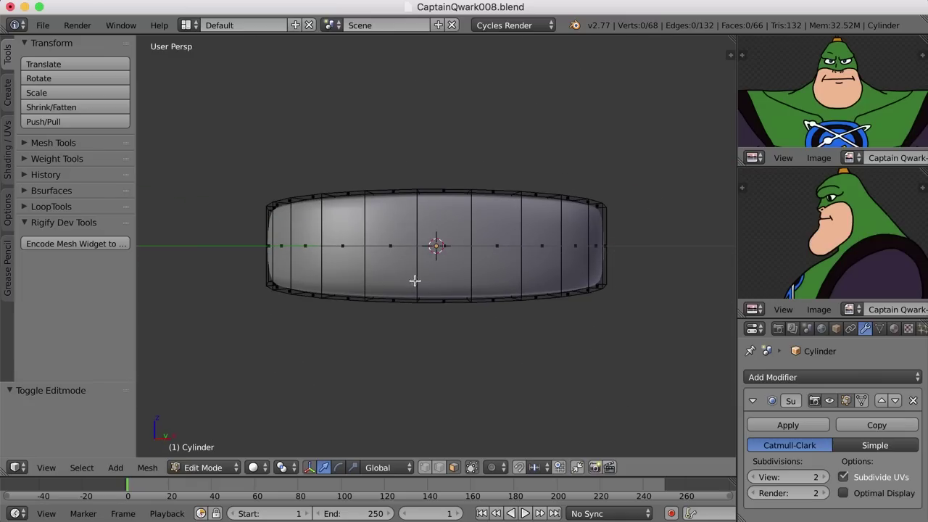
{"action": "key", "text": "ctrl+r"}
{"action": "left_click", "coordinate": [409, 228]}
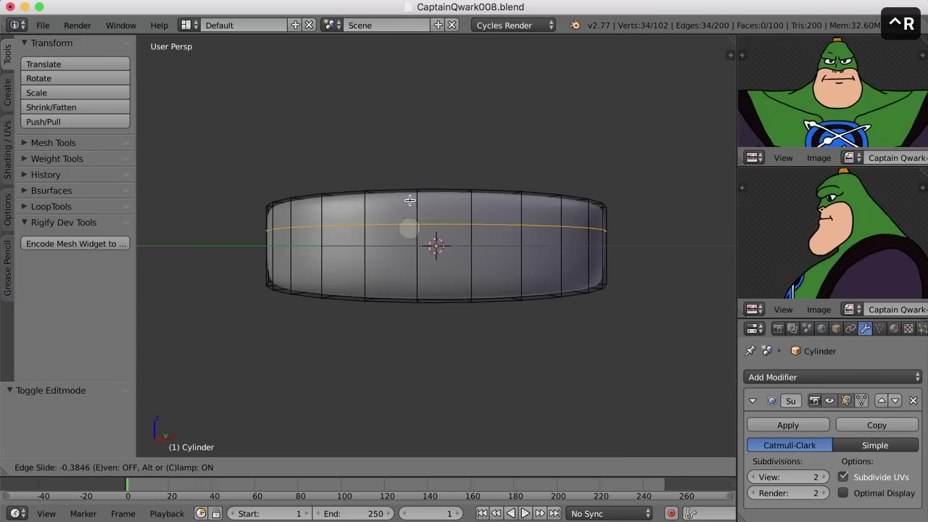
{"action": "left_click", "coordinate": [413, 186]}
Step: Deselect all and check the smoothed band in Object Mode, then return to Edit Mode
{"action": "key", "text": "a"}
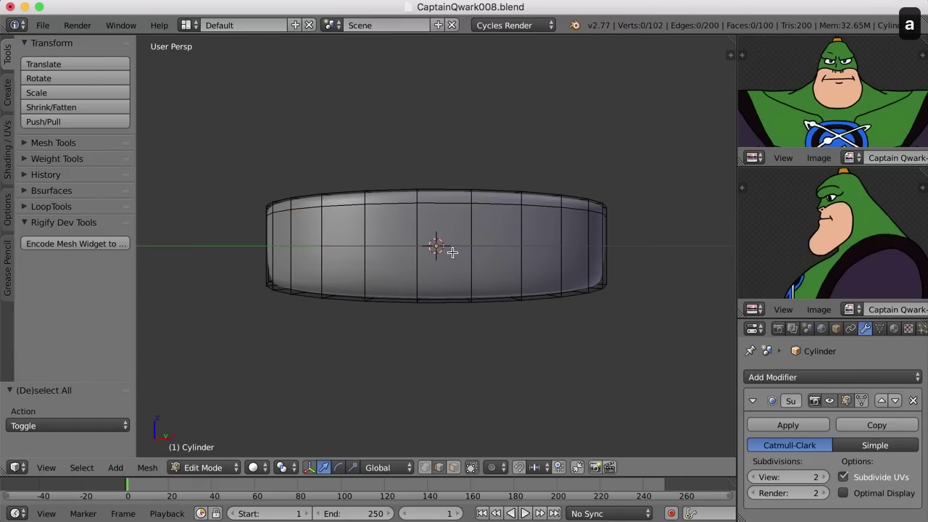
{"action": "middle_click_drag", "start_coordinate": [451, 251], "coordinate": [435, 244]}
{"action": "key", "text": "Tab"}
{"action": "middle_click_drag", "start_coordinate": [425, 360], "coordinate": [530, 355]}
{"action": "key", "text": "Tab"}
{"action": "scroll", "coordinate": [455, 318], "scroll_direction": "up", "scroll_amount": 2}
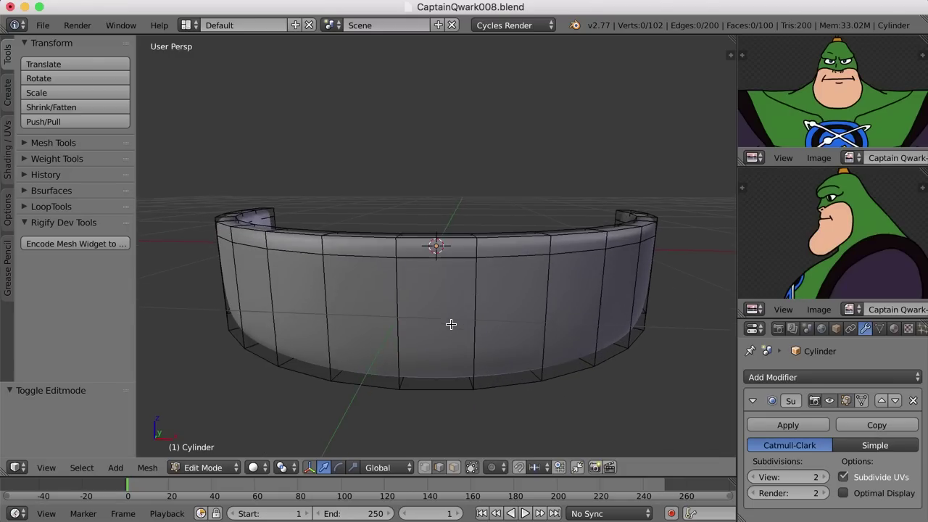
Step: Bevel the selected vertical edge into a narrow 0.009-wide strip with 2 segments
{"action": "middle_click_drag", "start_coordinate": [451, 324], "coordinate": [414, 286]}
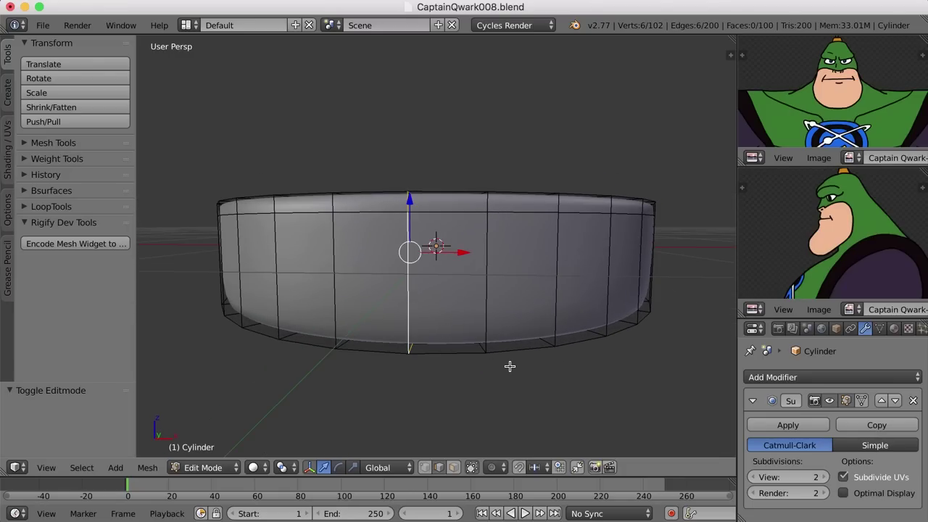
{"action": "key", "text": "ctrl+e"}
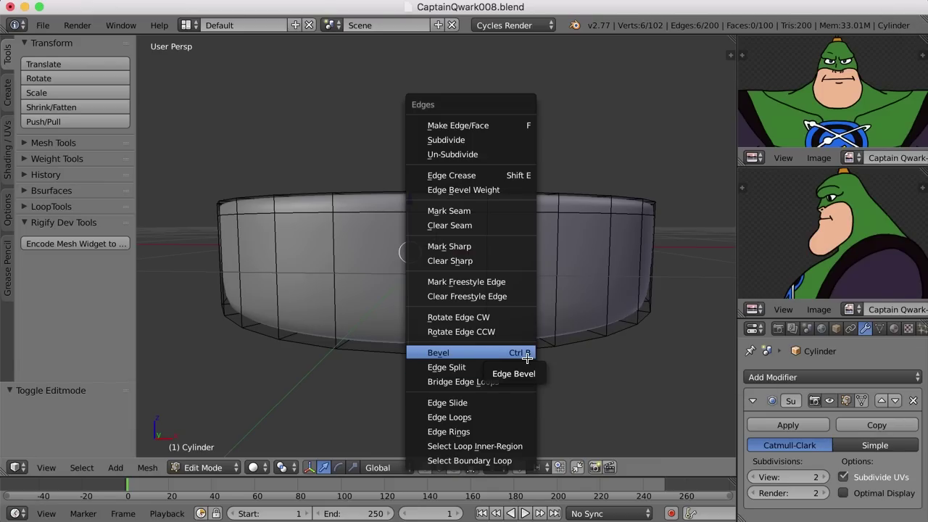
{"action": "left_click", "coordinate": [489, 353]}
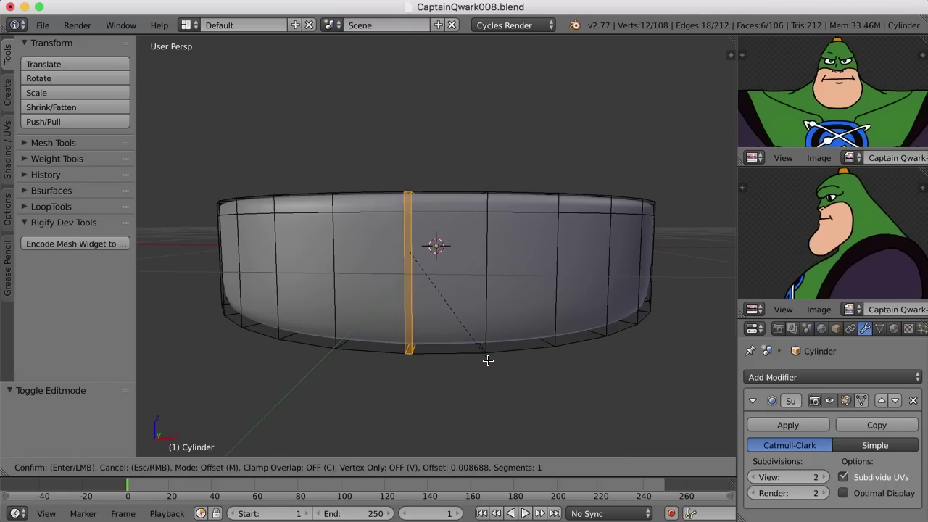
{"action": "left_click", "coordinate": [488, 360]}
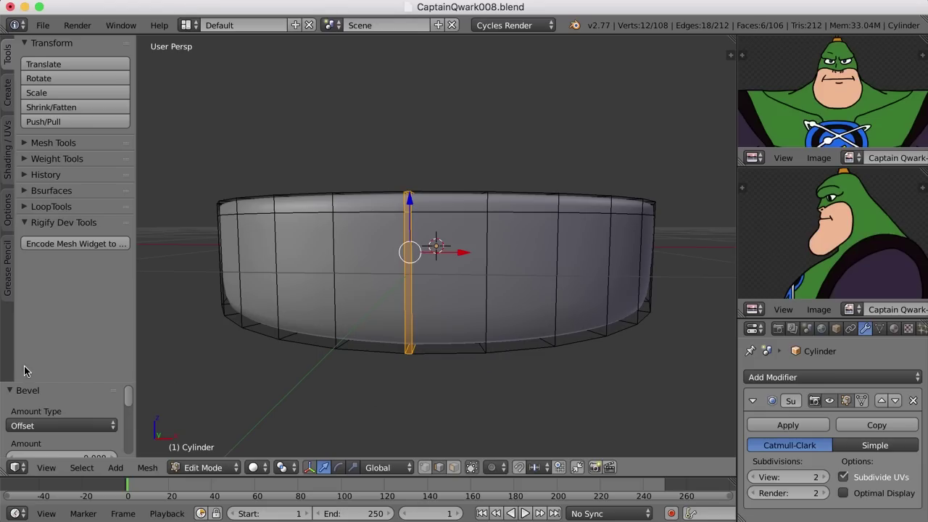
{"action": "left_click_drag", "start_coordinate": [46, 382], "coordinate": [69, 255]}
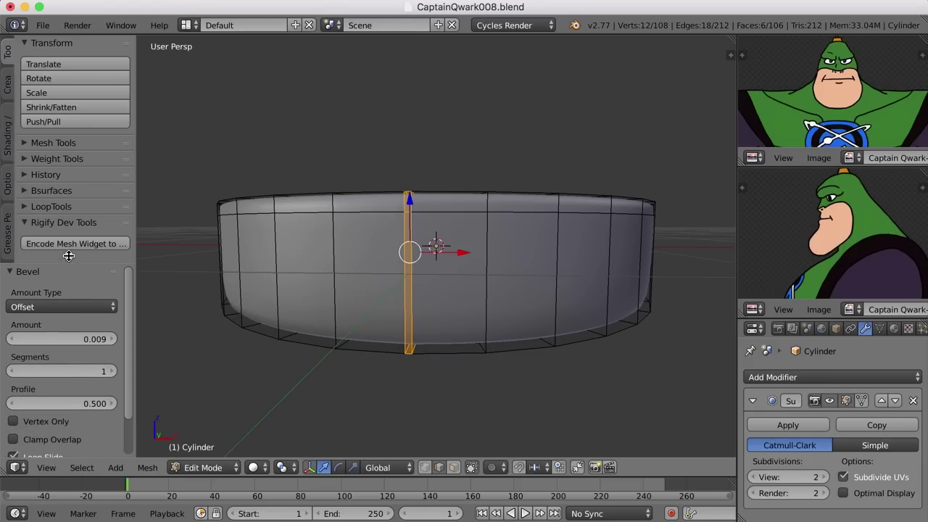
{"action": "left_click", "coordinate": [112, 365]}
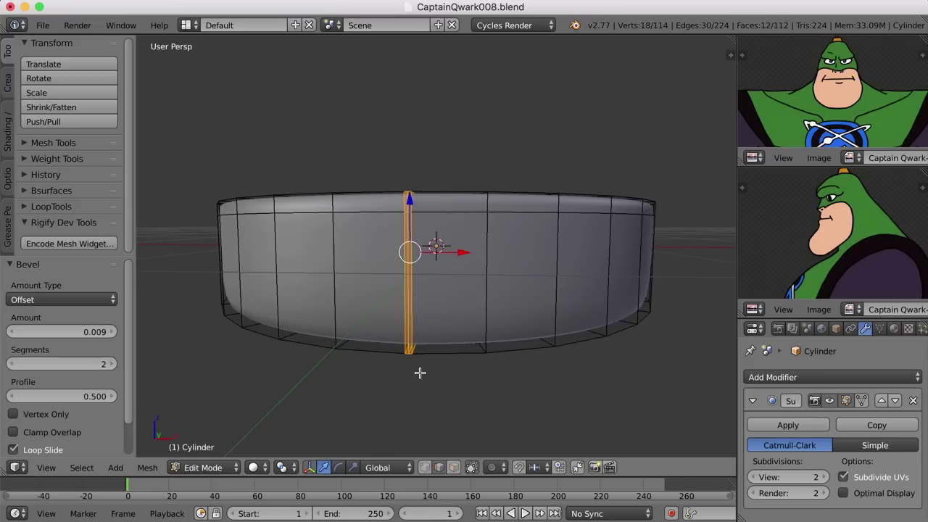
{"action": "scroll", "coordinate": [420, 373], "scroll_direction": "up", "scroll_amount": 2}
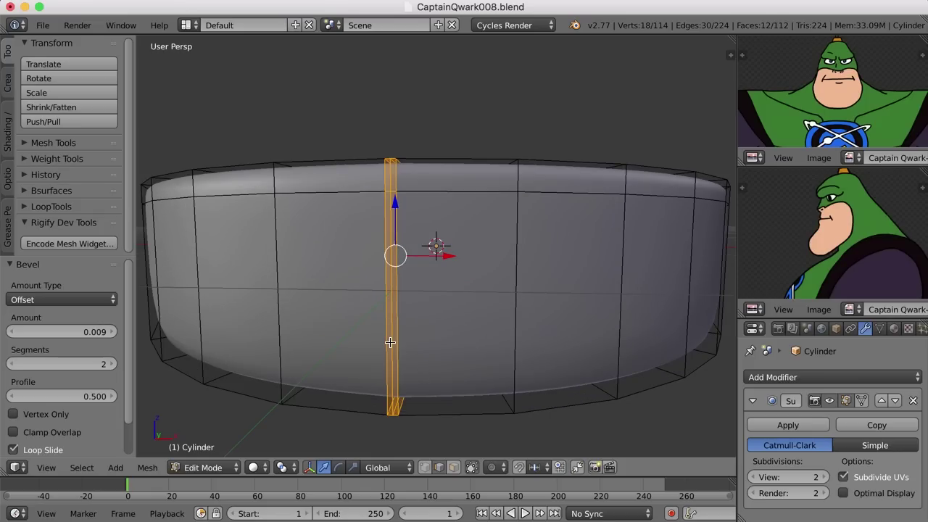
Step: Scale the bevel strip's centre loop slightly inward to crease the first groove
{"action": "right_click", "coordinate": [391, 342], "text": "alt"}
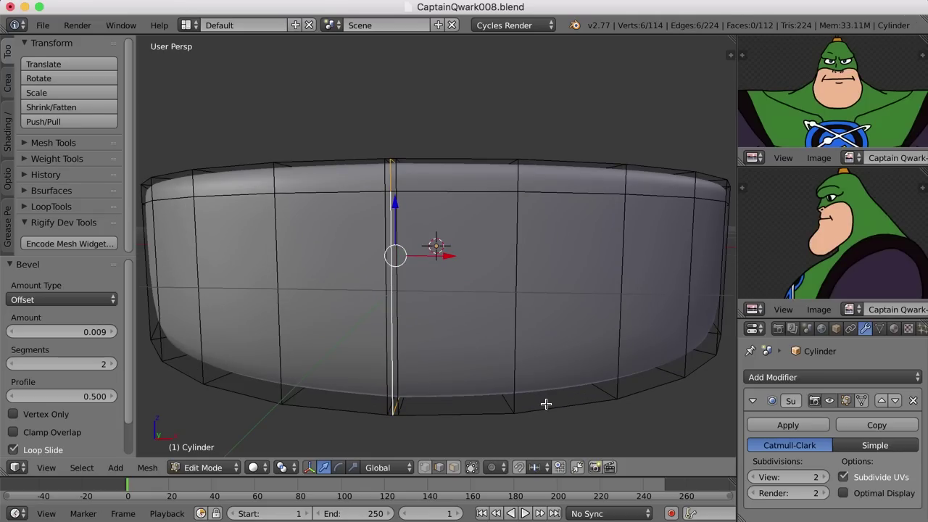
{"action": "key", "text": "s"}
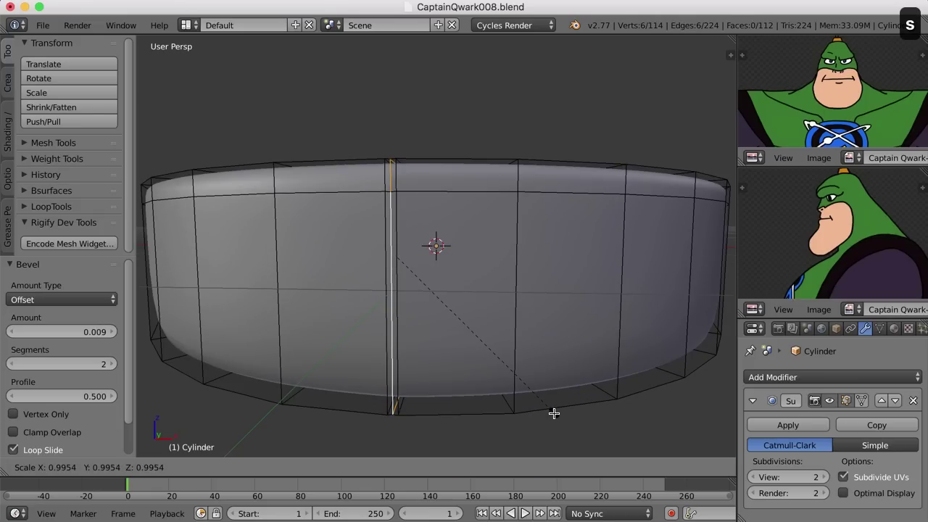
{"action": "left_click", "coordinate": [543, 407]}
{"action": "key", "text": "Tab"}
{"action": "scroll", "coordinate": [490, 371], "scroll_direction": "down", "scroll_amount": 3}
{"action": "middle_click_drag", "start_coordinate": [488, 369], "coordinate": [443, 358]}
{"action": "scroll", "coordinate": [455, 367], "scroll_direction": "up", "scroll_amount": 5}
{"action": "scroll", "coordinate": [455, 368], "scroll_direction": "down", "scroll_amount": 5}
Step: In Edit Mode, add the remaining vertical edge loops of the band to the selection
{"action": "key", "text": "Tab"}
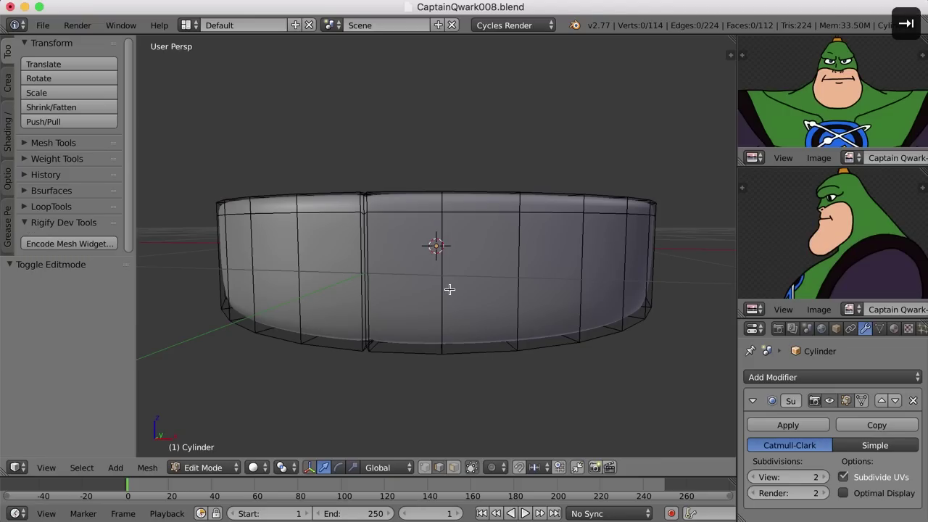
{"action": "middle_click_drag", "start_coordinate": [495, 321], "coordinate": [481, 324]}
{"action": "right_click", "coordinate": [415, 336], "text": "shift"}
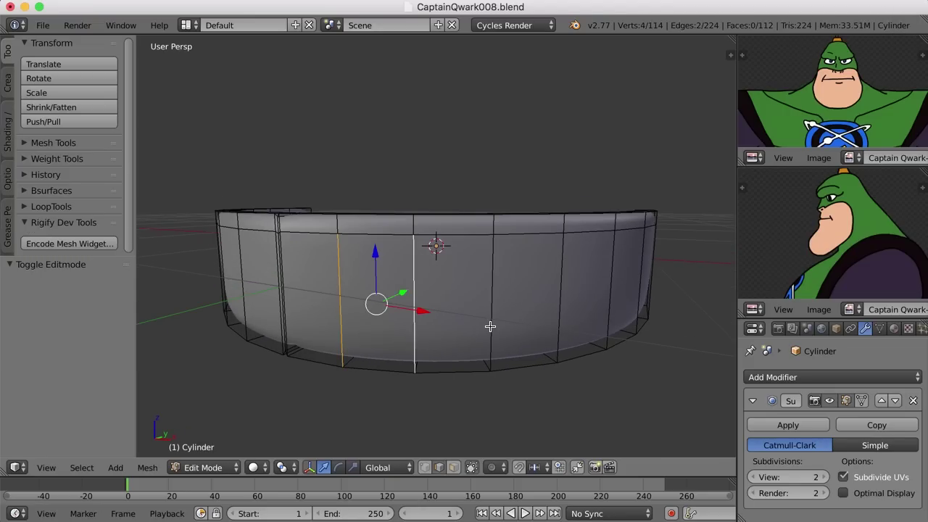
{"action": "right_click", "coordinate": [490, 326], "text": "shift"}
{"action": "middle_click_drag", "start_coordinate": [557, 321], "coordinate": [467, 305]}
{"action": "right_click", "coordinate": [533, 305], "text": "alt+shift"}
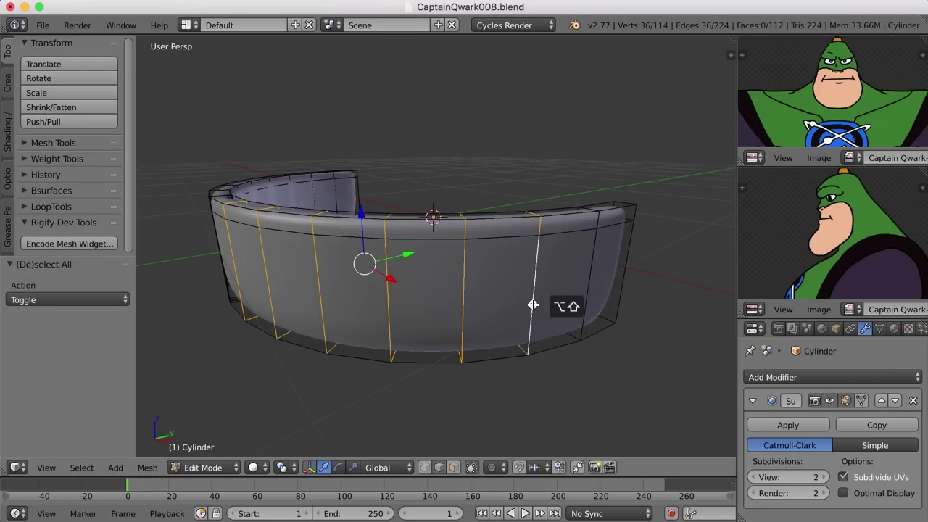
{"action": "right_click", "coordinate": [586, 303], "text": "alt+shift"}
{"action": "mouse_move", "coordinate": [444, 375]}
{"action": "middle_mouse_down"}
{"action": "mouse_move", "coordinate": [455, 367]}
{"action": "mouse_move", "coordinate": [446, 378]}
{"action": "middle_mouse_up"}
Step: Set the Pivot Point to Individual Origins
{"action": "left_click", "coordinate": [255, 468]}
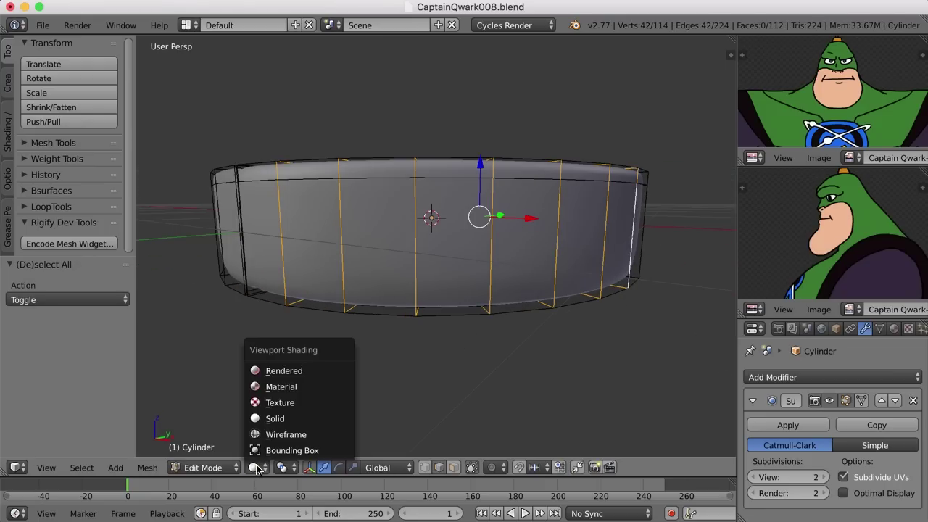
{"action": "mouse_move", "coordinate": [294, 472]}
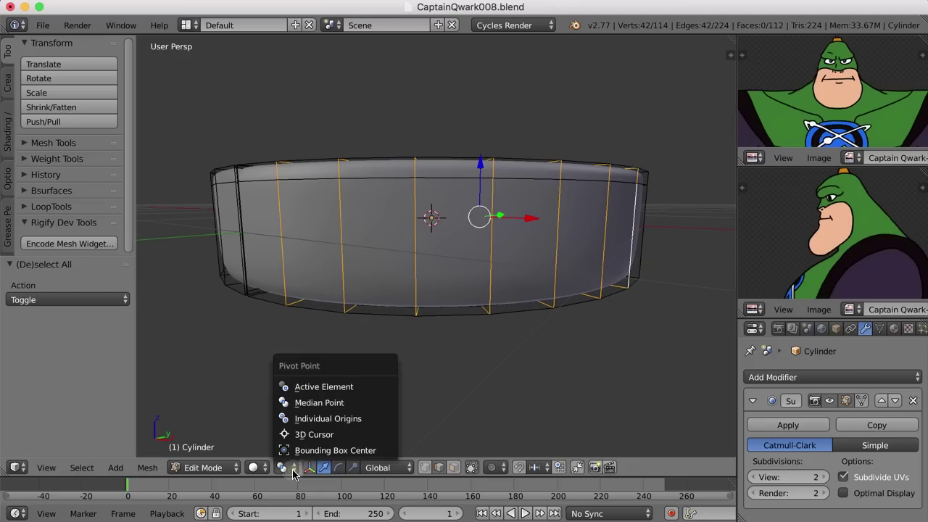
{"action": "left_click", "coordinate": [331, 419]}
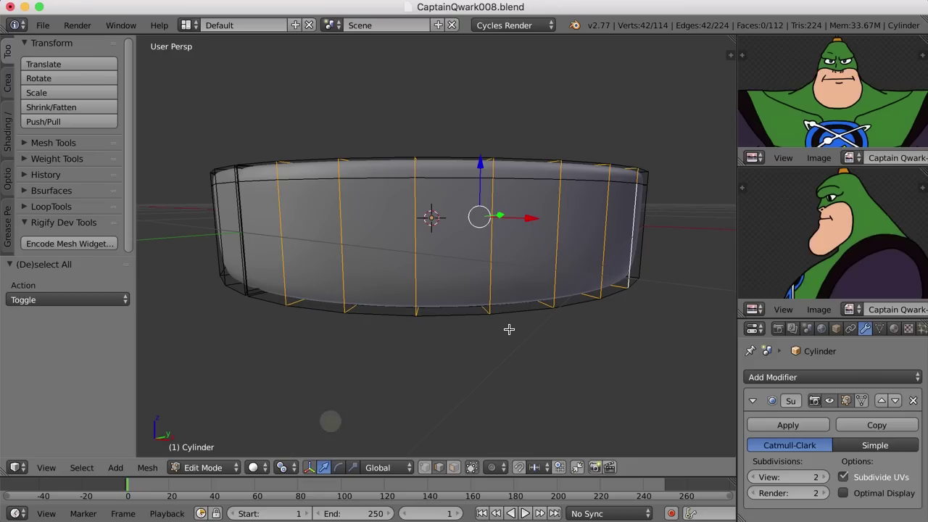
{"action": "middle_click_drag", "start_coordinate": [508, 327], "coordinate": [508, 336]}
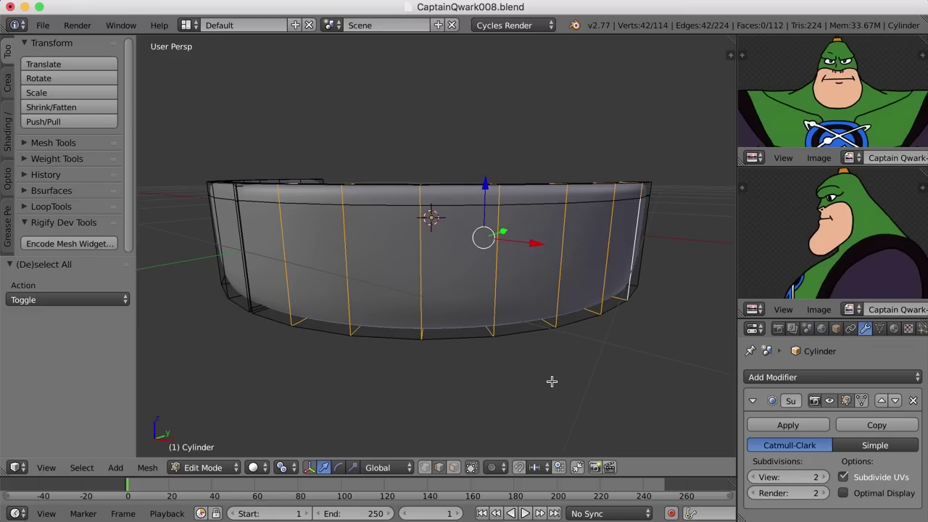
Step: Bevel all the selected vertical edges into narrow strips with 2 segments
{"action": "key", "text": "ctrl+b"}
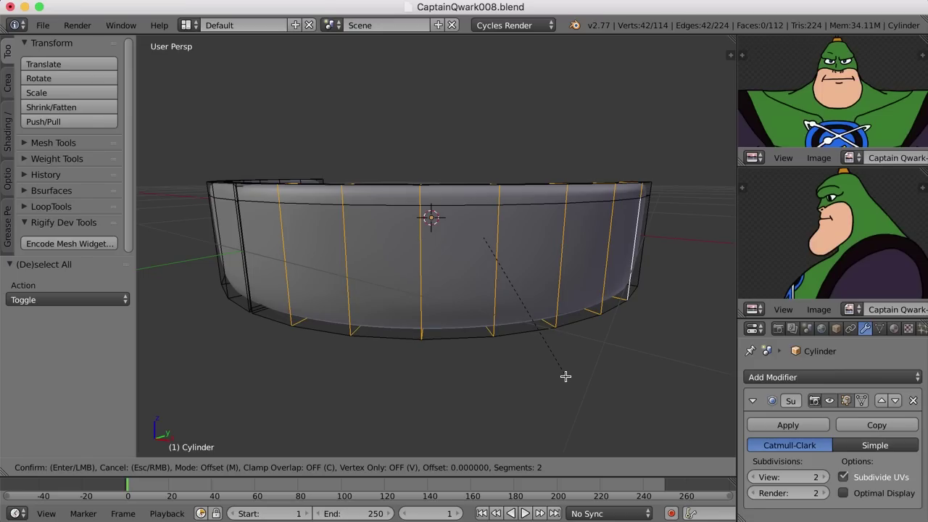
{"action": "left_click", "coordinate": [568, 378]}
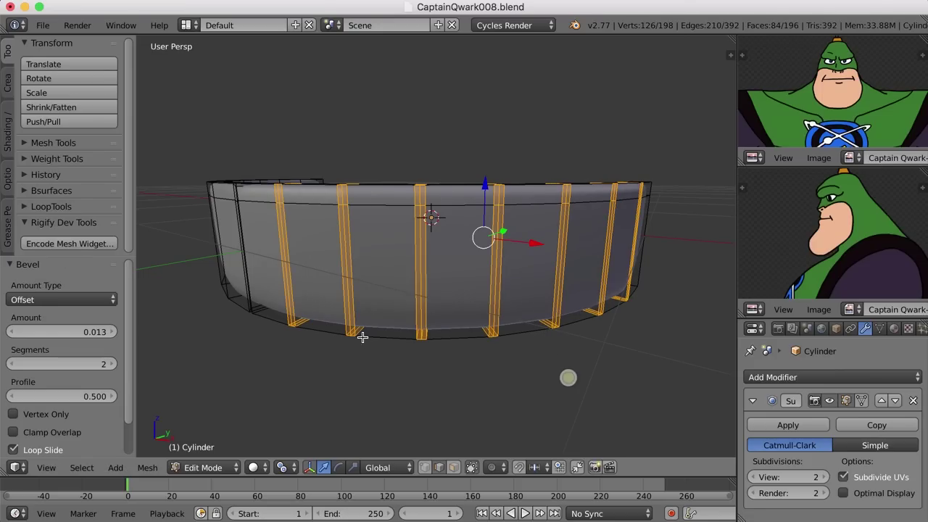
{"action": "scroll", "coordinate": [367, 334], "scroll_direction": "left", "scroll_amount": 5}
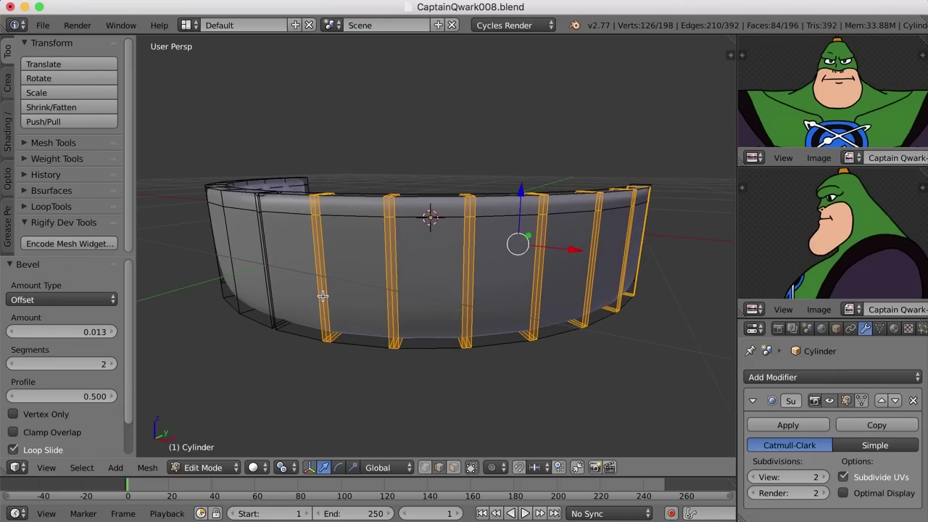
Step: Scale the bevels' centre loops inward, deselect all and return to Object Mode
{"action": "left_click", "coordinate": [322, 295], "text": "alt"}
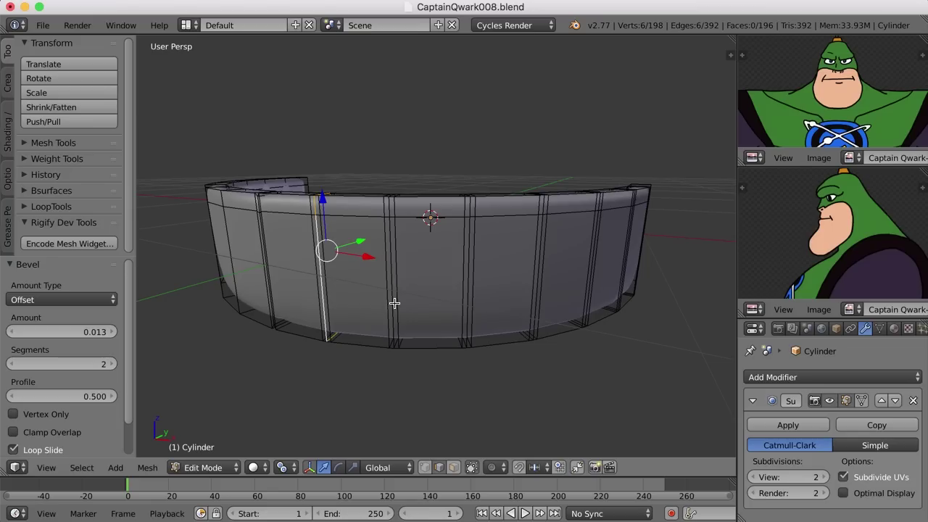
{"action": "left_click", "coordinate": [394, 303], "text": "alt+shift"}
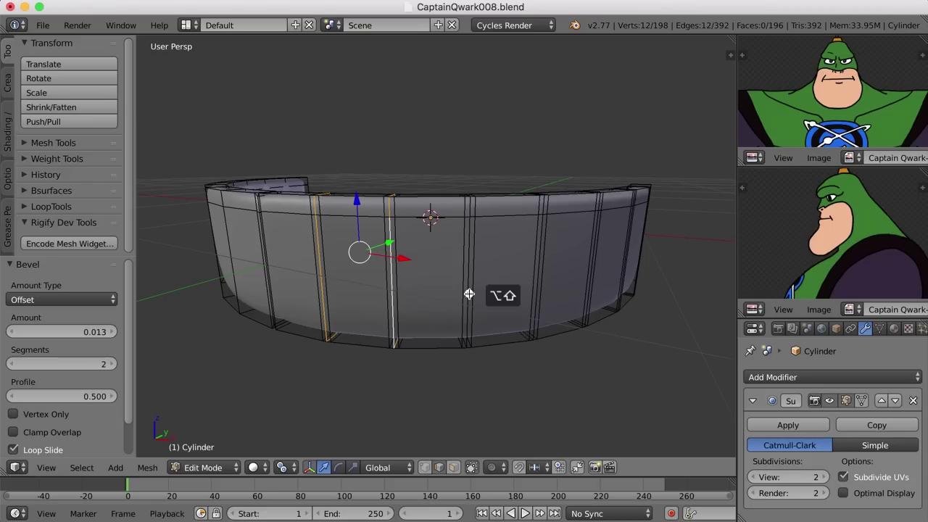
{"action": "key", "text": "super+z"}
{"action": "scroll", "coordinate": [557, 354], "scroll_direction": "left", "scroll_amount": 3}
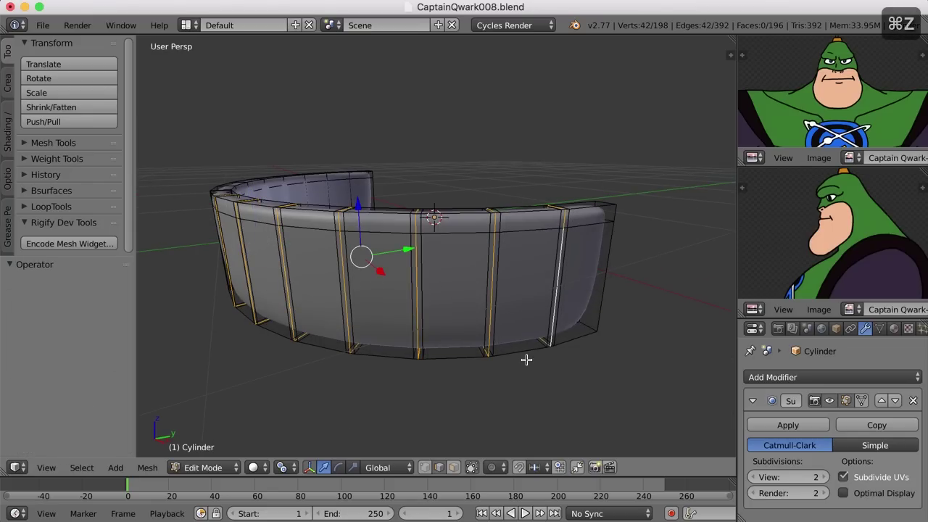
{"action": "scroll", "coordinate": [529, 360], "scroll_direction": "left", "scroll_amount": 5}
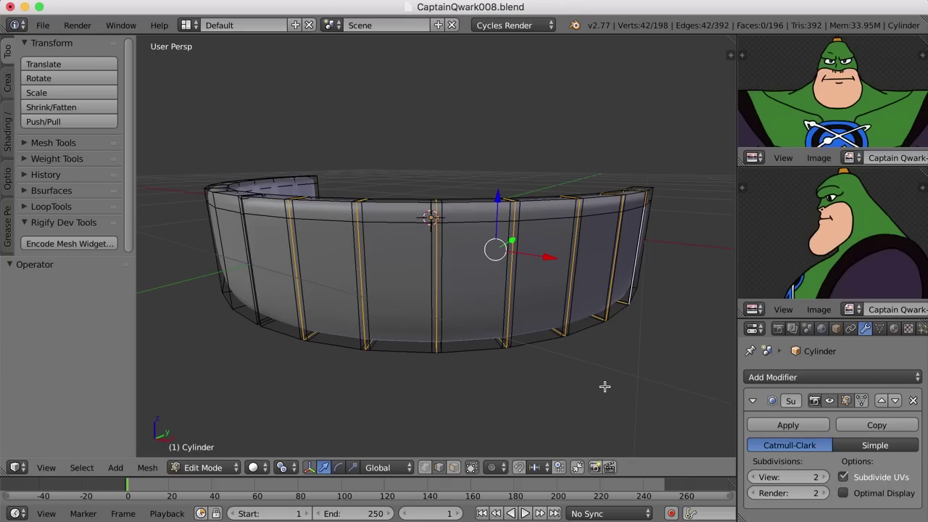
{"action": "key", "text": "s"}
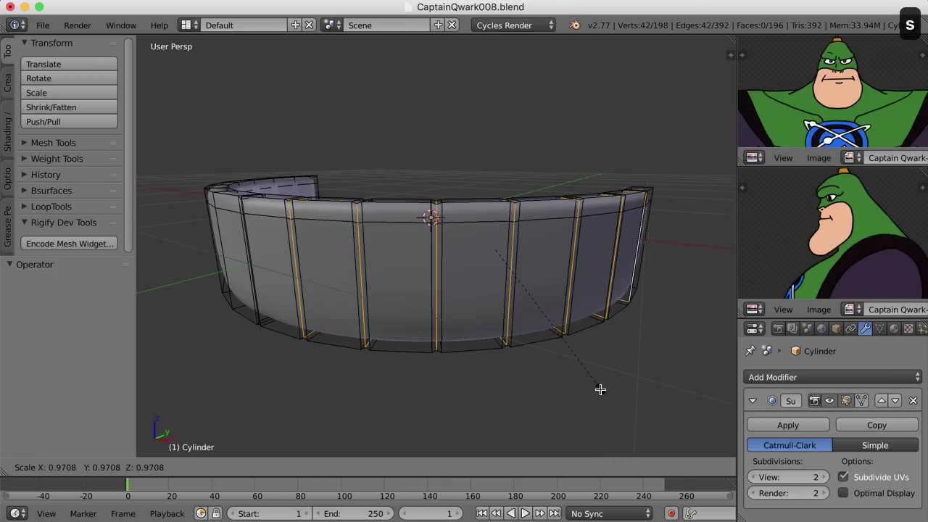
{"action": "left_click", "coordinate": [600, 389]}
{"action": "key", "text": "a"}
{"action": "key", "text": "Tab"}
{"action": "middle_click_drag", "start_coordinate": [477, 346], "coordinate": [551, 363]}
{"action": "scroll", "coordinate": [532, 352], "scroll_direction": "down", "scroll_amount": 2}
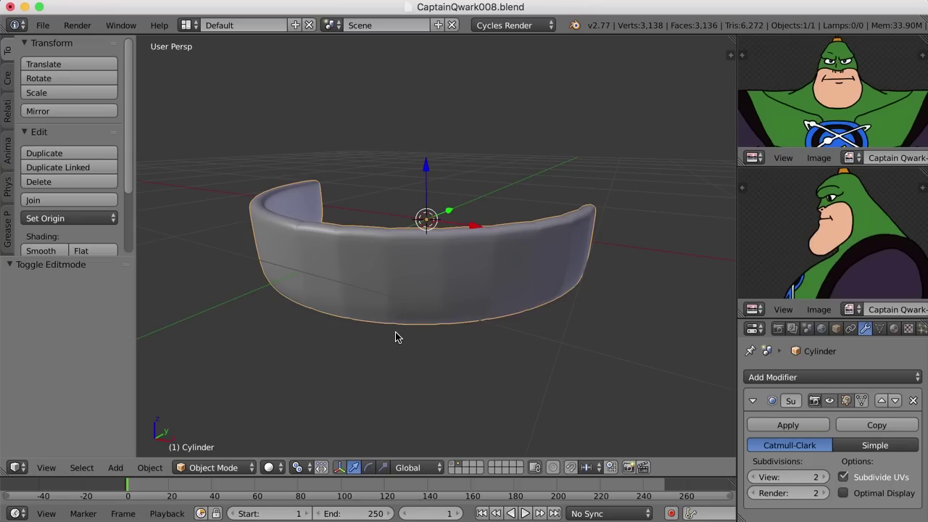
{"action": "scroll", "coordinate": [399, 339], "scroll_direction": "down", "scroll_amount": 3}
{"action": "middle_click_drag", "start_coordinate": [393, 347], "coordinate": [399, 341]}
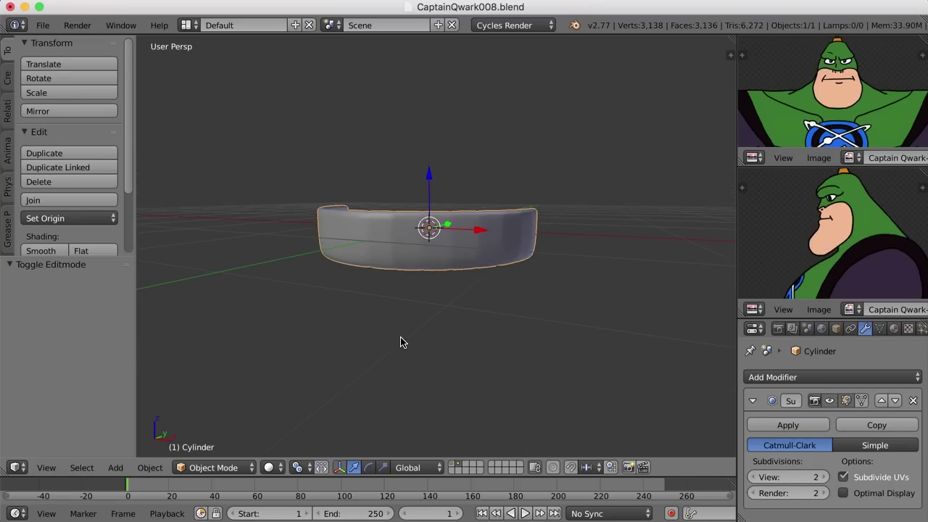